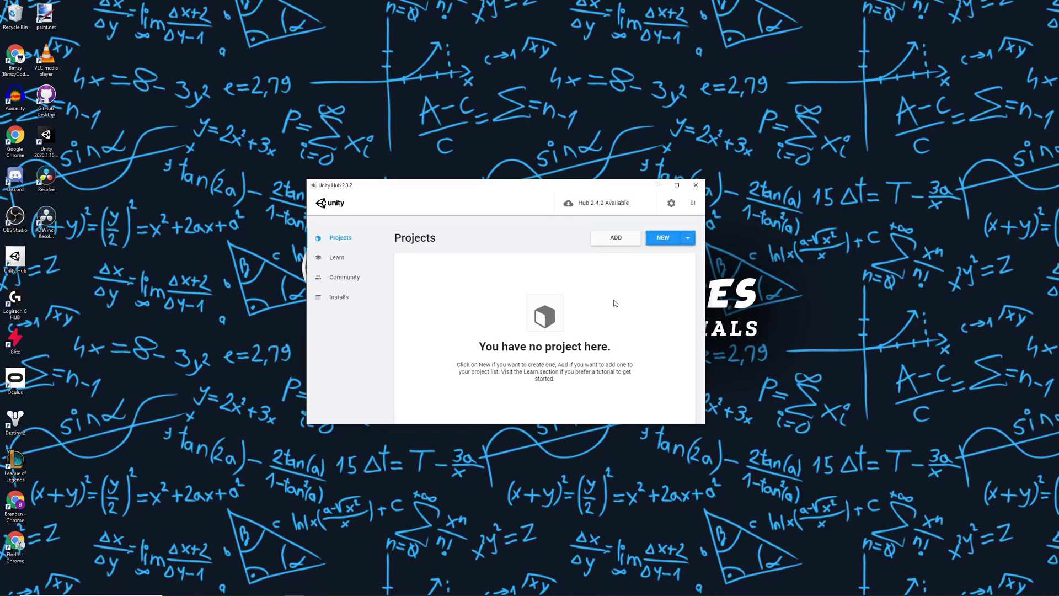
Step: Start a new 2D project and name it GroceryCatcher
{"action": "left_click", "coordinate": [669, 240]}
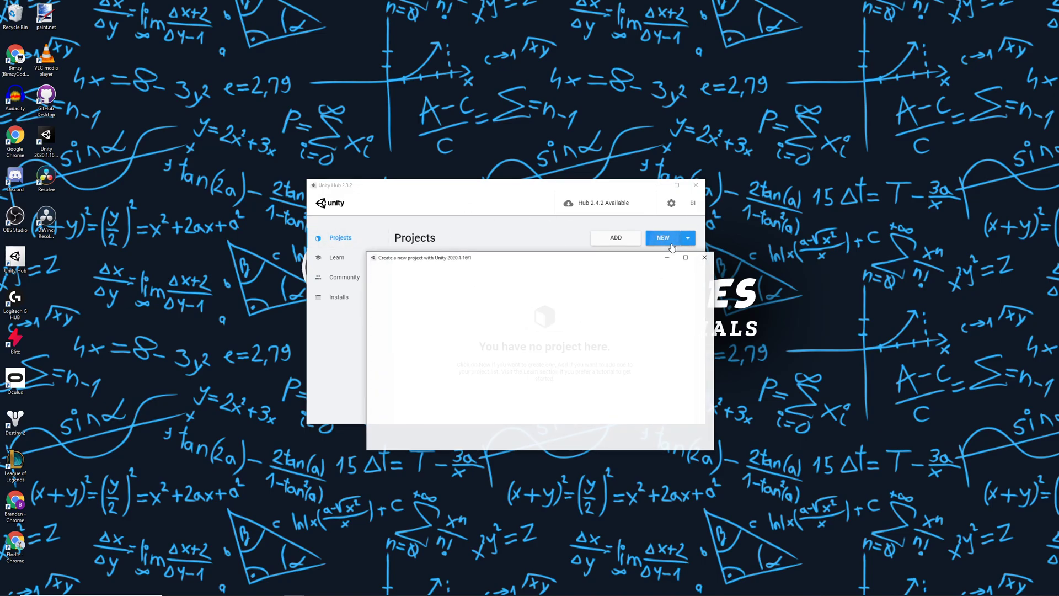
{"action": "left_click", "coordinate": [409, 323]}
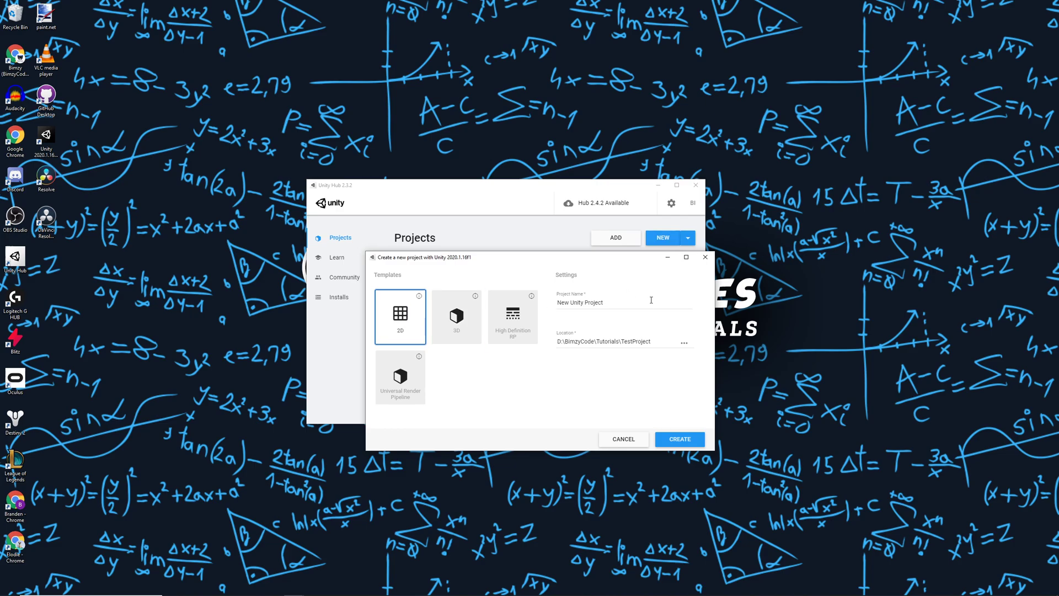
{"action": "left_click_drag", "start_coordinate": [603, 303], "coordinate": [556, 304]}
{"action": "type", "text": "Sroceryu"}
{"action": "type", "text": "Catcher"}
Step: Set the project location to the Tutorials folder and create the project
{"action": "left_click", "coordinate": [684, 343]}
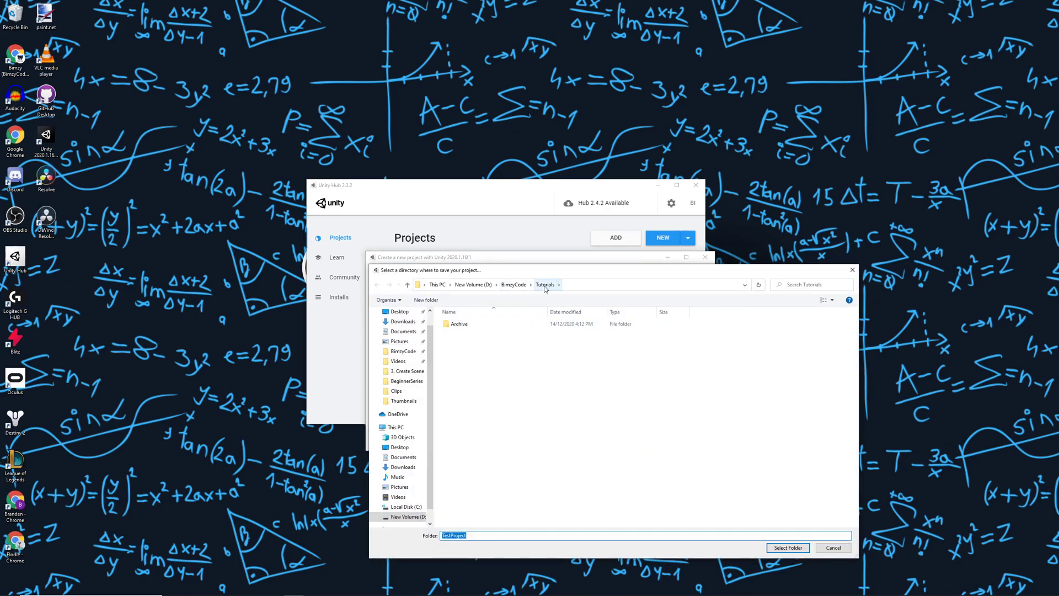
{"action": "left_click", "coordinate": [545, 284]}
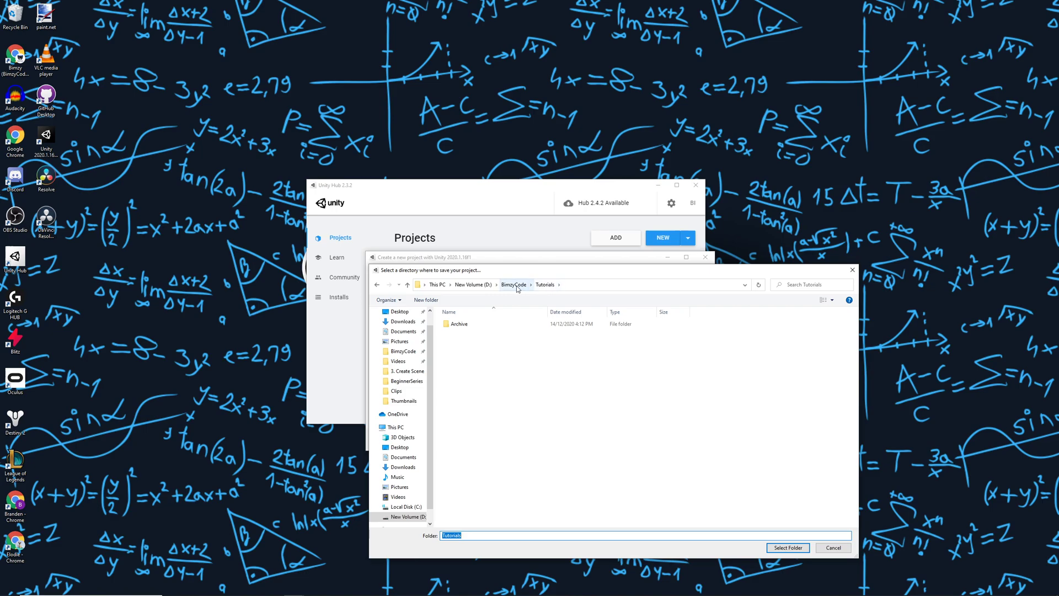
{"action": "left_click", "coordinate": [491, 356]}
{"action": "left_click", "coordinate": [784, 551]}
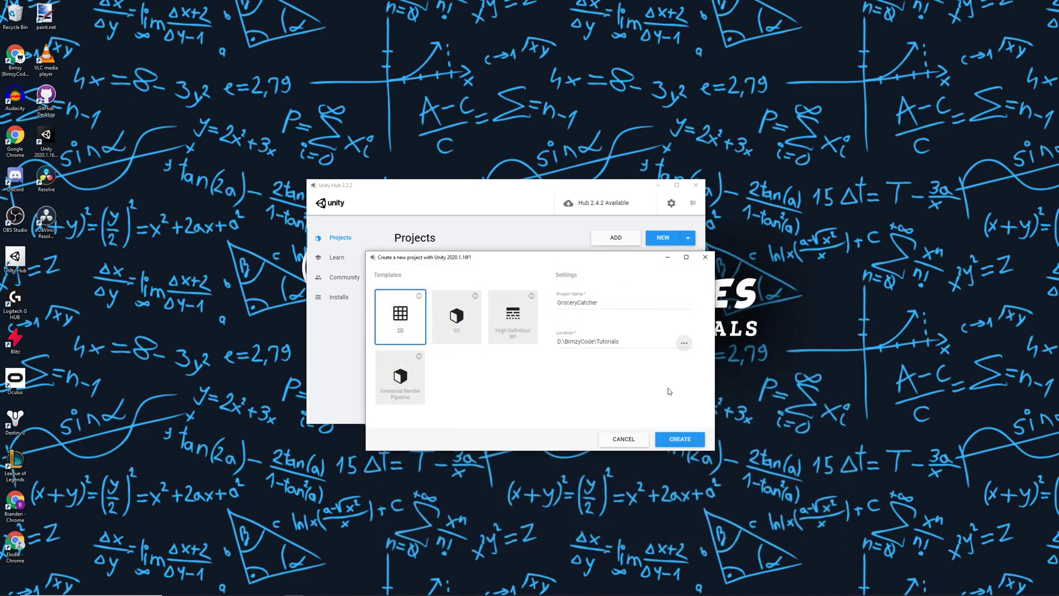
{"action": "left_click", "coordinate": [684, 440]}
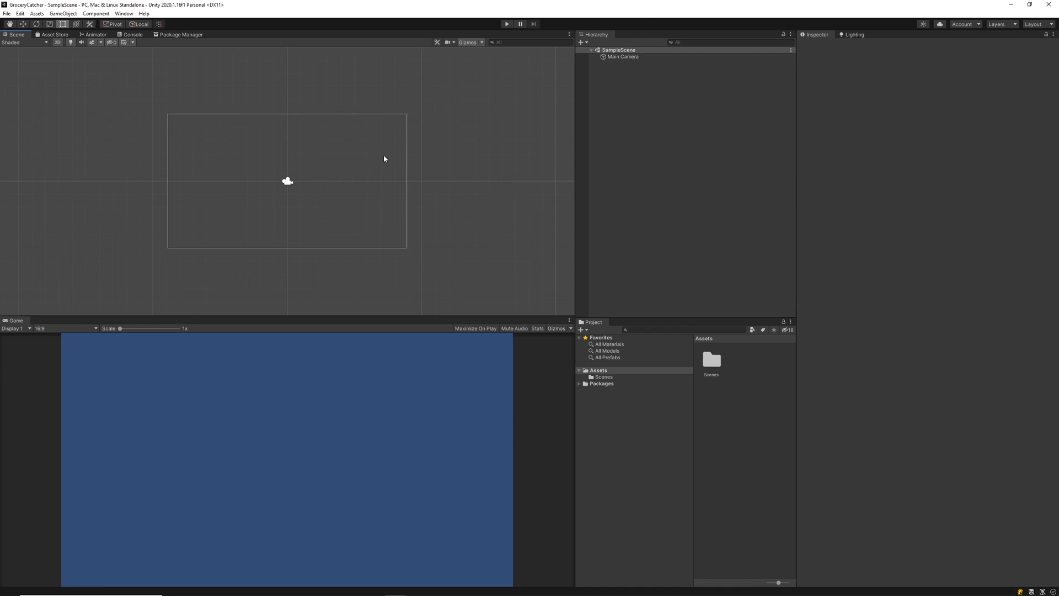
Step: Select the Main Camera and switch the Scene view from 2D to 3D perspective
{"action": "left_click", "coordinate": [623, 56]}
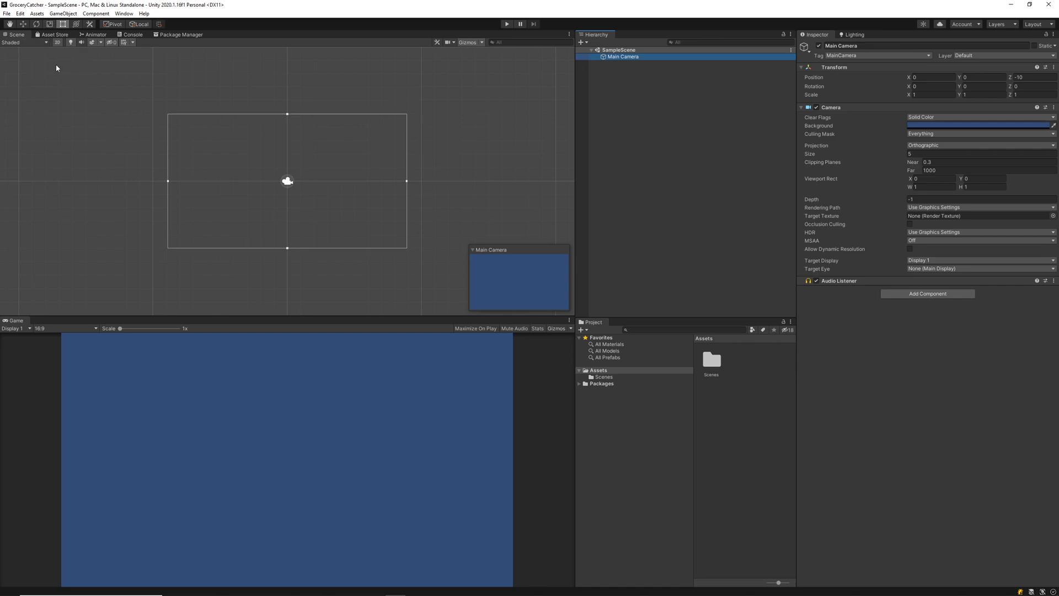
{"action": "left_click", "coordinate": [57, 42]}
{"action": "left_click_drag", "start_coordinate": [196, 215], "coordinate": [251, 172], "text": "alt"}
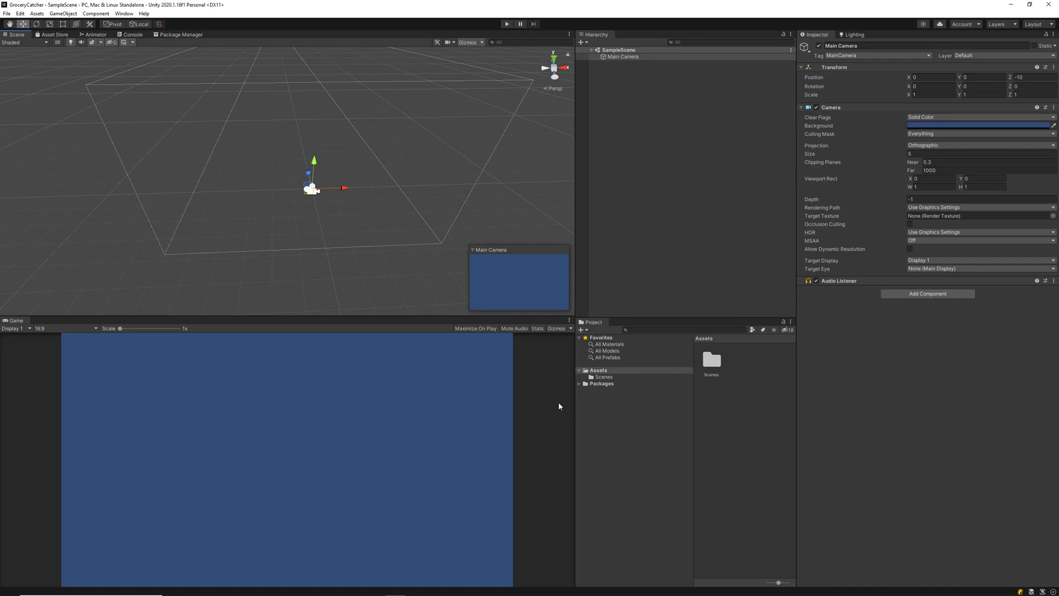
Step: Open the Scenes folder and select the SampleScene asset
{"action": "left_click", "coordinate": [611, 379]}
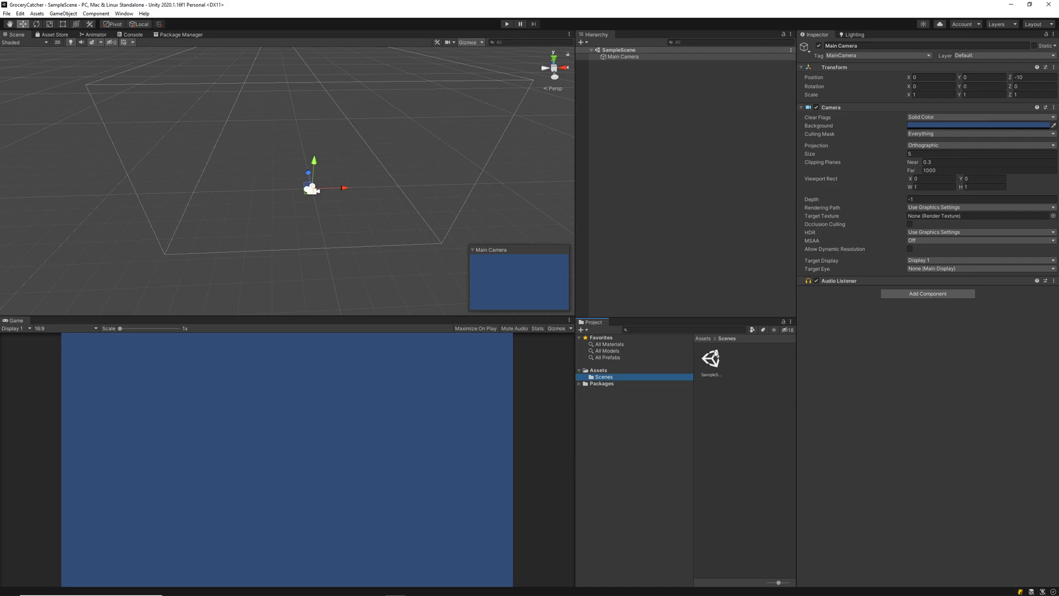
{"action": "left_click", "coordinate": [712, 360]}
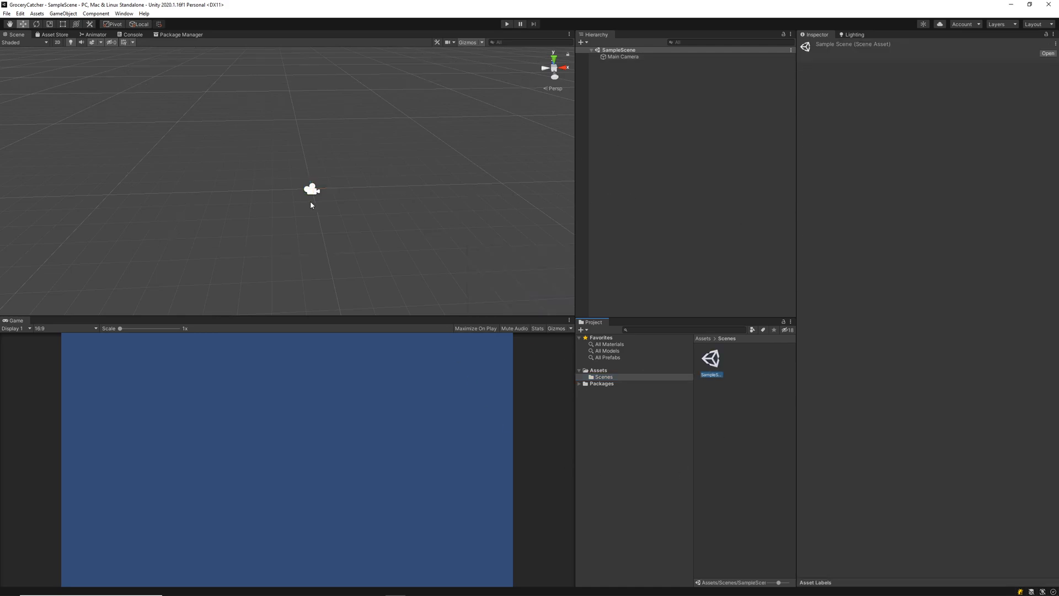
{"action": "left_click_drag", "start_coordinate": [206, 161], "coordinate": [303, 188], "text": "alt"}
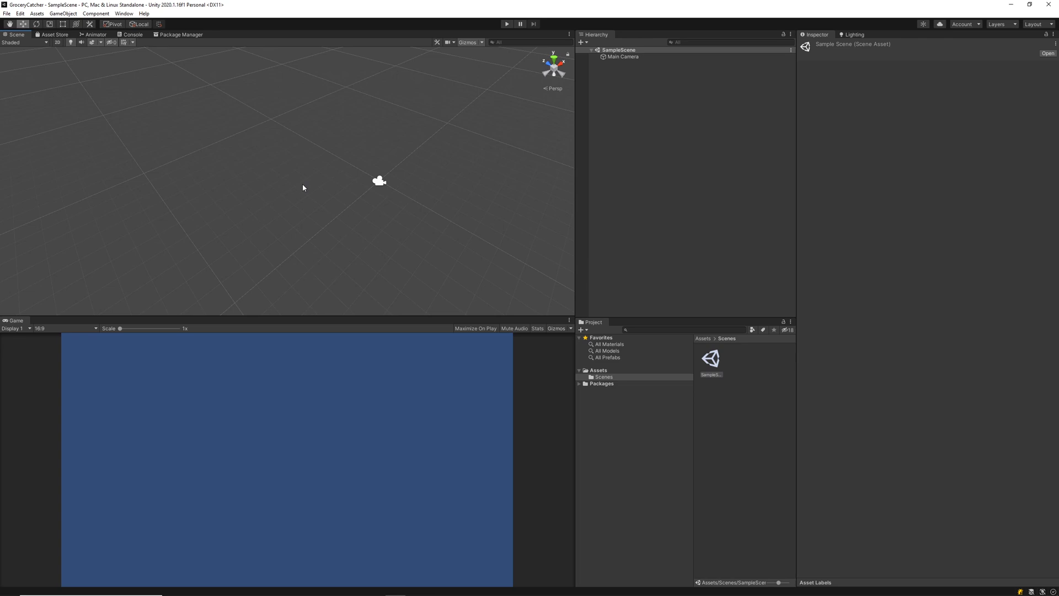
Step: Create the External and Prefabs folders inside Assets
{"action": "left_click", "coordinate": [598, 370]}
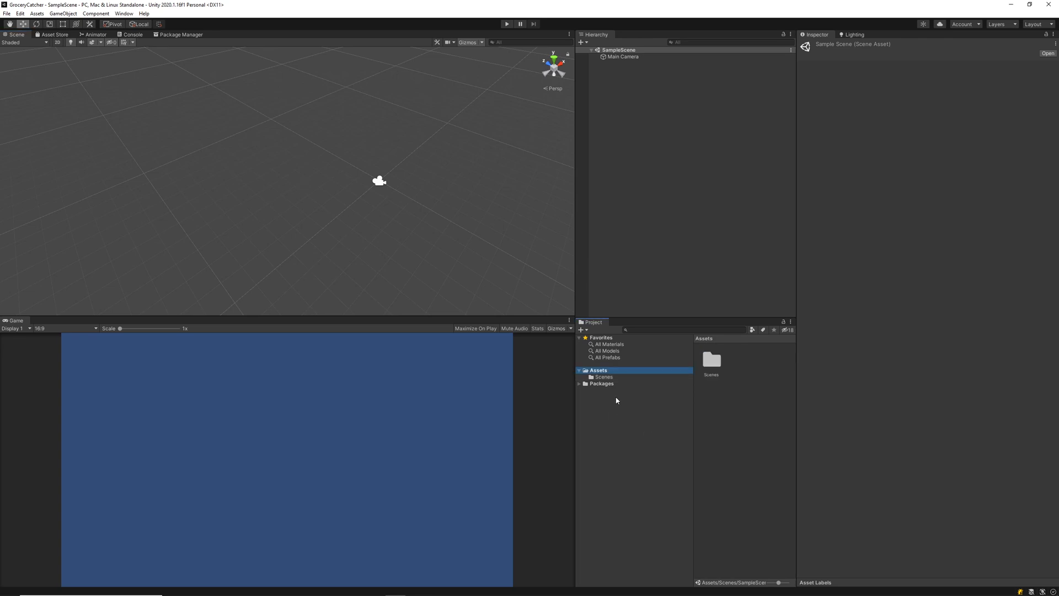
{"action": "right_click", "coordinate": [599, 370]}
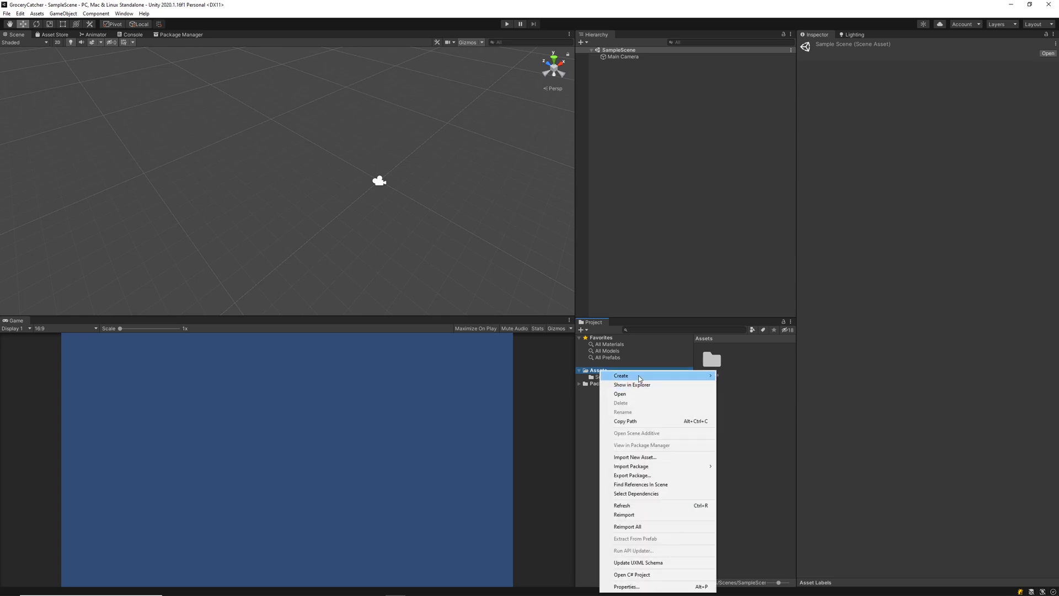
{"action": "mouse_move", "coordinate": [657, 375]}
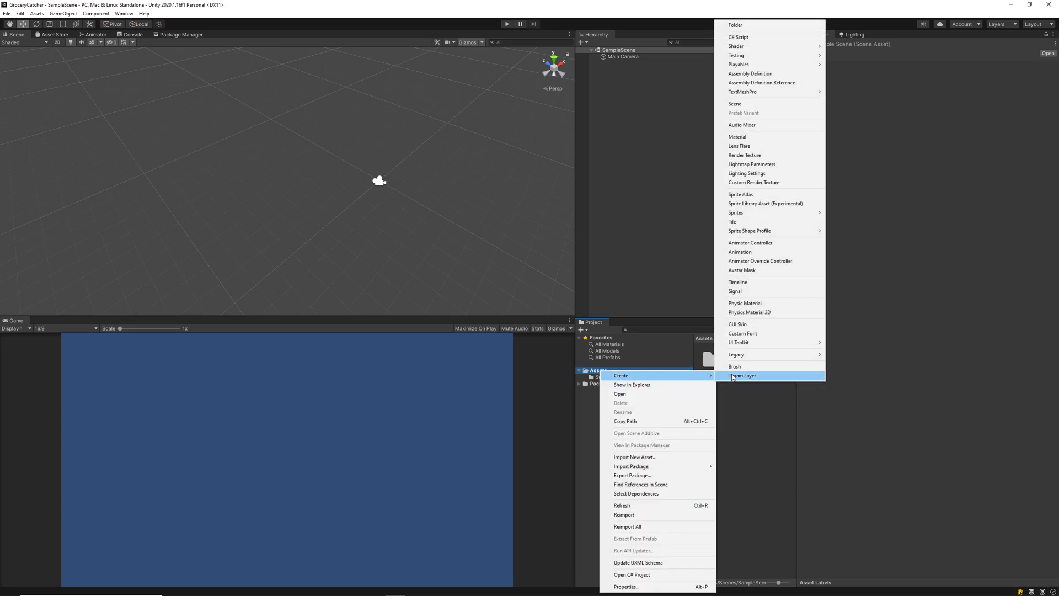
{"action": "left_click", "coordinate": [749, 25]}
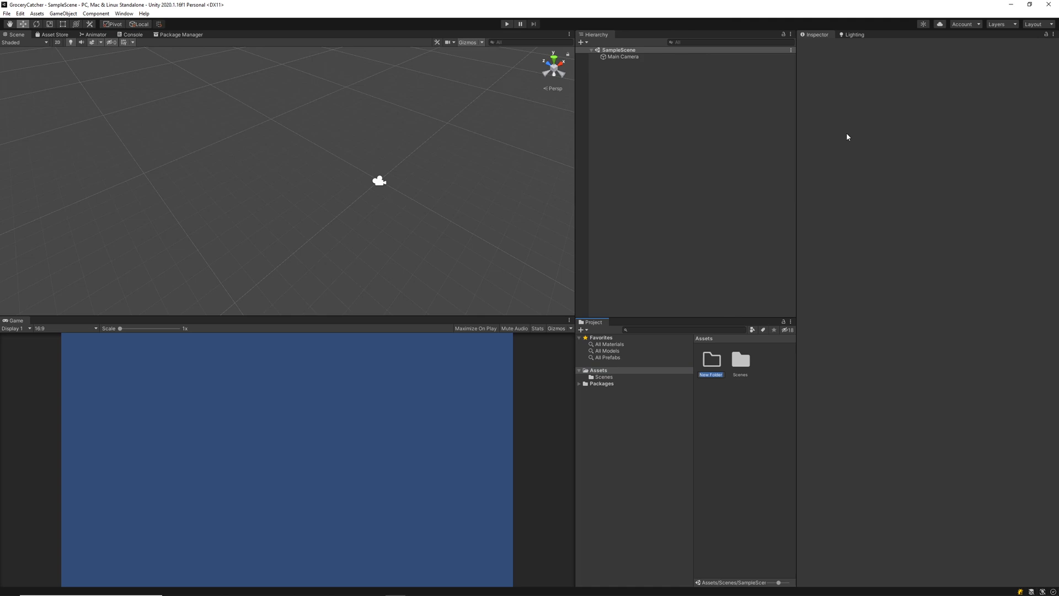
{"action": "type", "text": "External"}
{"action": "key", "text": "Return"}
{"action": "left_click", "coordinate": [599, 370]}
{"action": "right_click", "coordinate": [601, 371]}
{"action": "mouse_move", "coordinate": [642, 377]}
{"action": "left_click", "coordinate": [735, 26]}
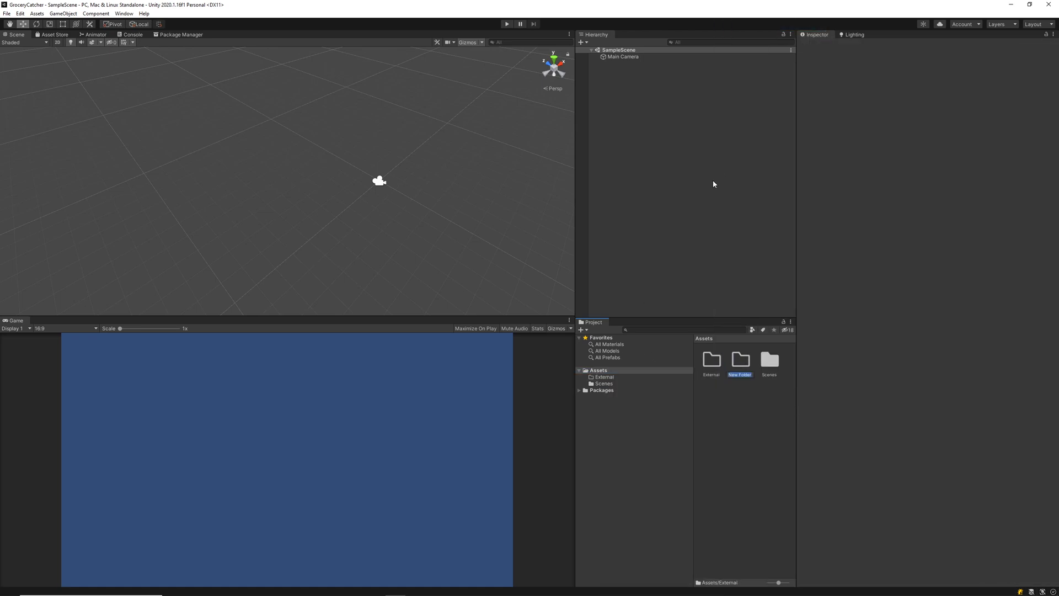
{"action": "type", "text": "Prefabs"}
{"action": "key", "text": "Return"}
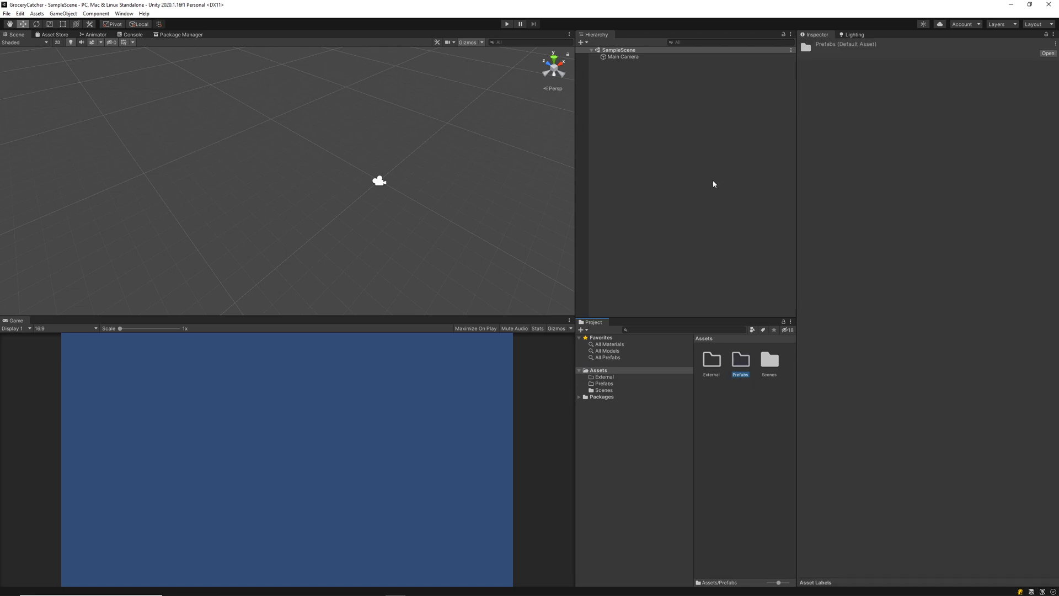
Step: Create the Scripts and Materials folders inside Assets
{"action": "right_click", "coordinate": [600, 370]}
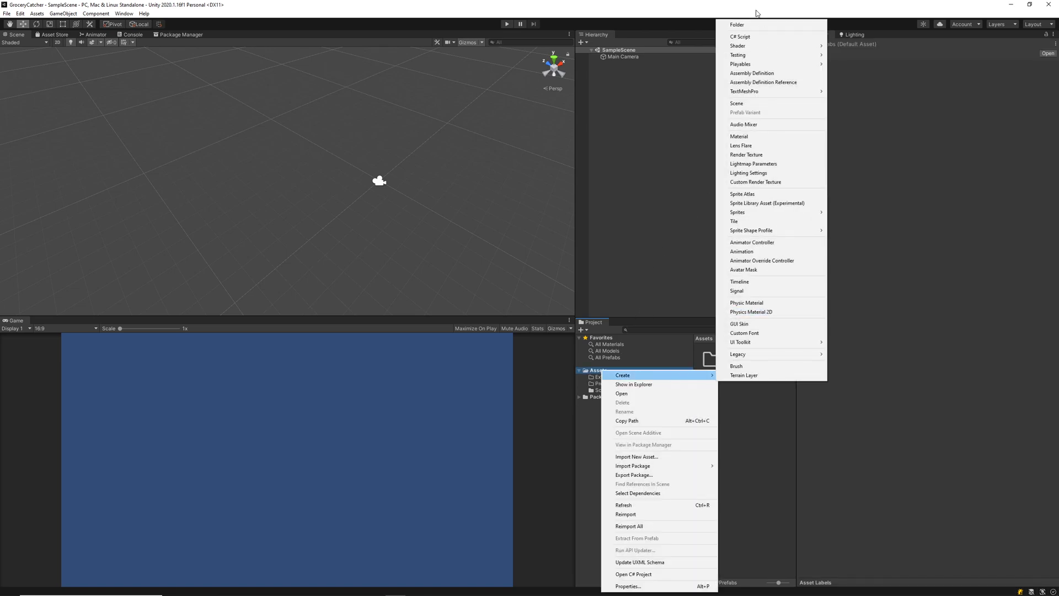
{"action": "mouse_move", "coordinate": [669, 376]}
{"action": "left_click", "coordinate": [742, 25]}
{"action": "type", "text": "Scripts"}
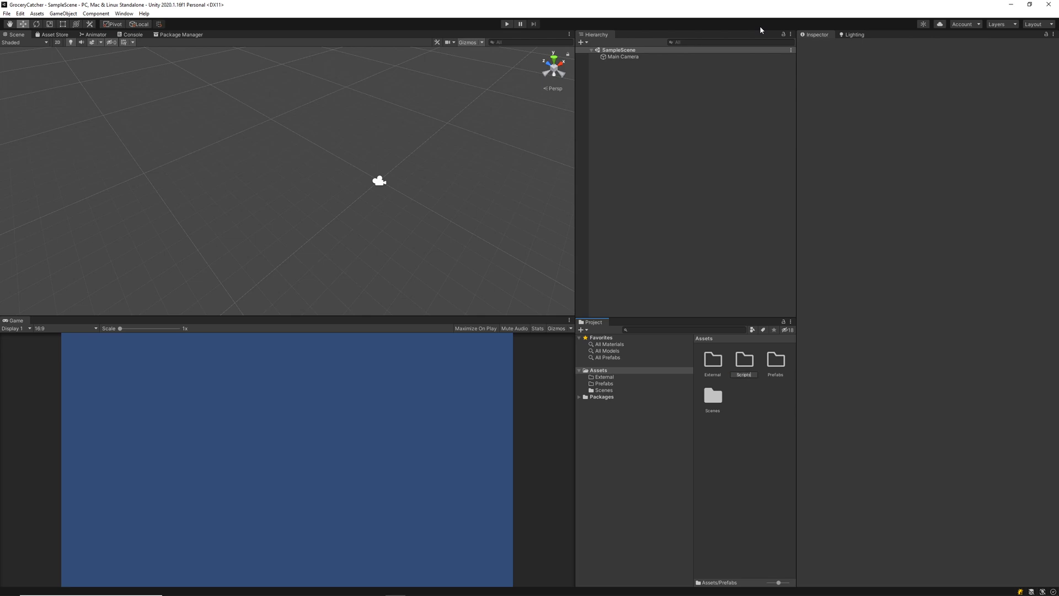
{"action": "key", "text": "Return"}
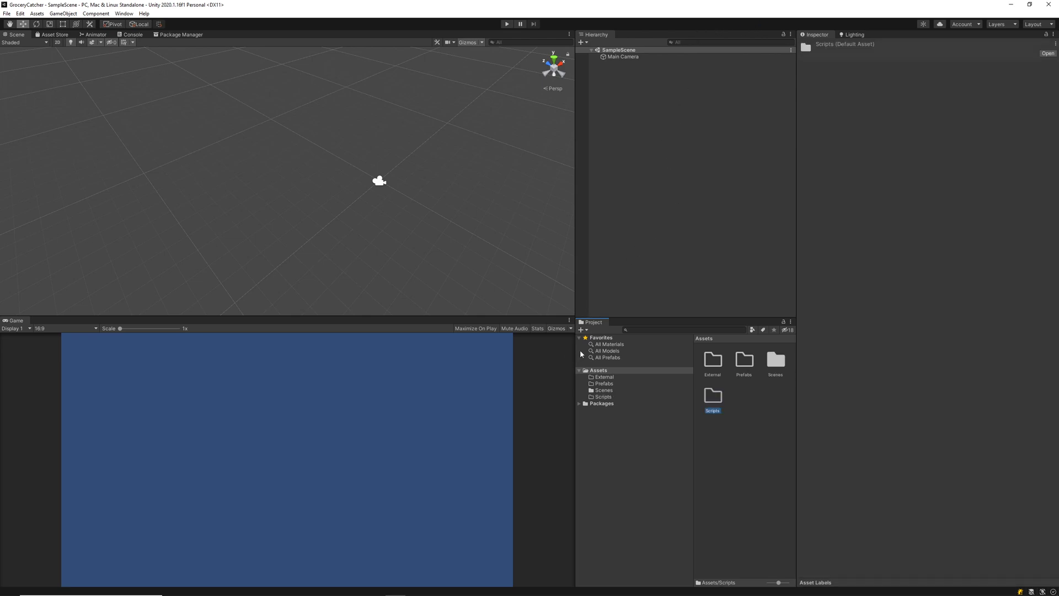
{"action": "right_click", "coordinate": [598, 370]}
{"action": "mouse_move", "coordinate": [629, 372]}
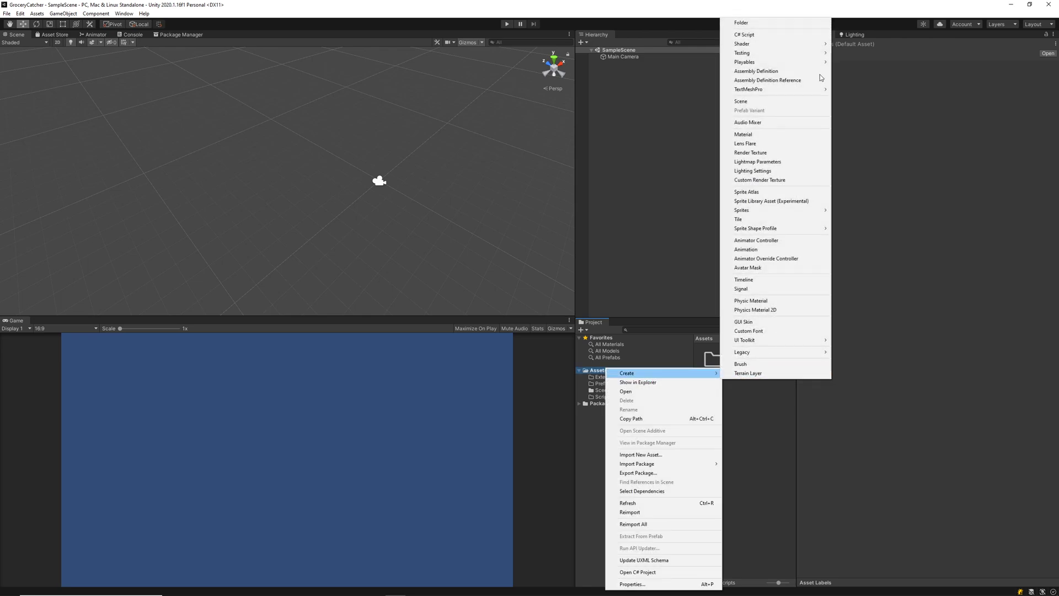
{"action": "left_click", "coordinate": [769, 23]}
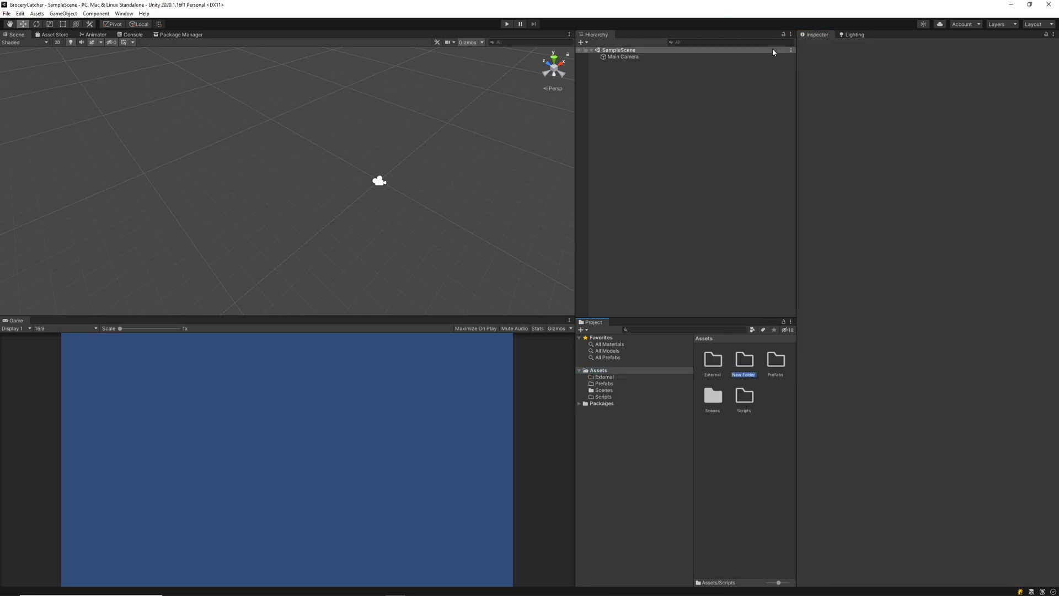
{"action": "type", "text": "Materials"}
{"action": "key", "text": "Return"}
{"action": "key", "text": "r"}
{"action": "left_click_drag", "start_coordinate": [309, 182], "coordinate": [280, 186], "text": "alt"}
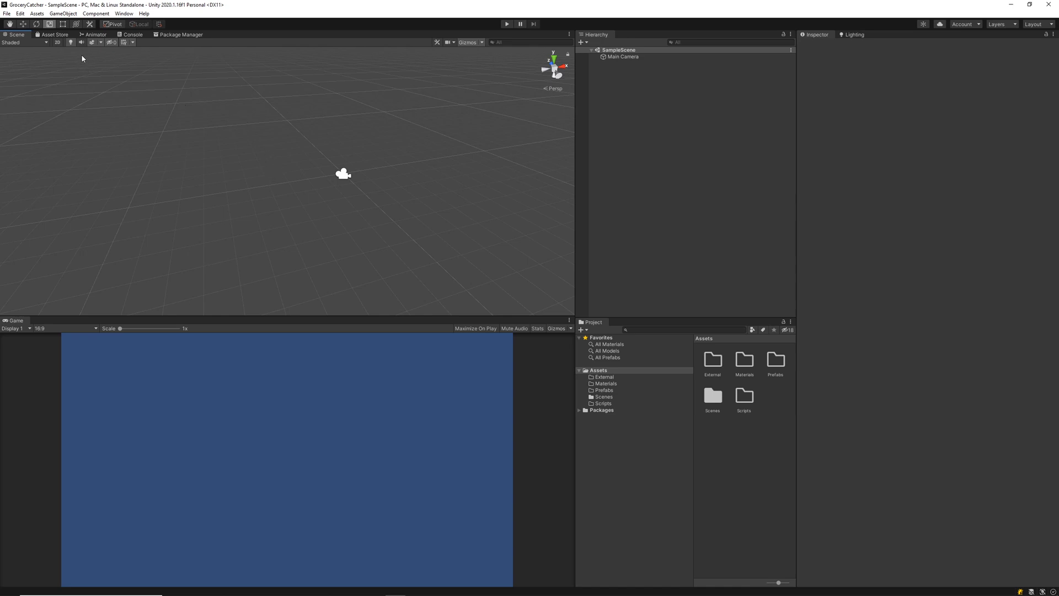
Step: Add a Plane to the scene and reset its Transform to the origin
{"action": "left_click", "coordinate": [65, 14]}
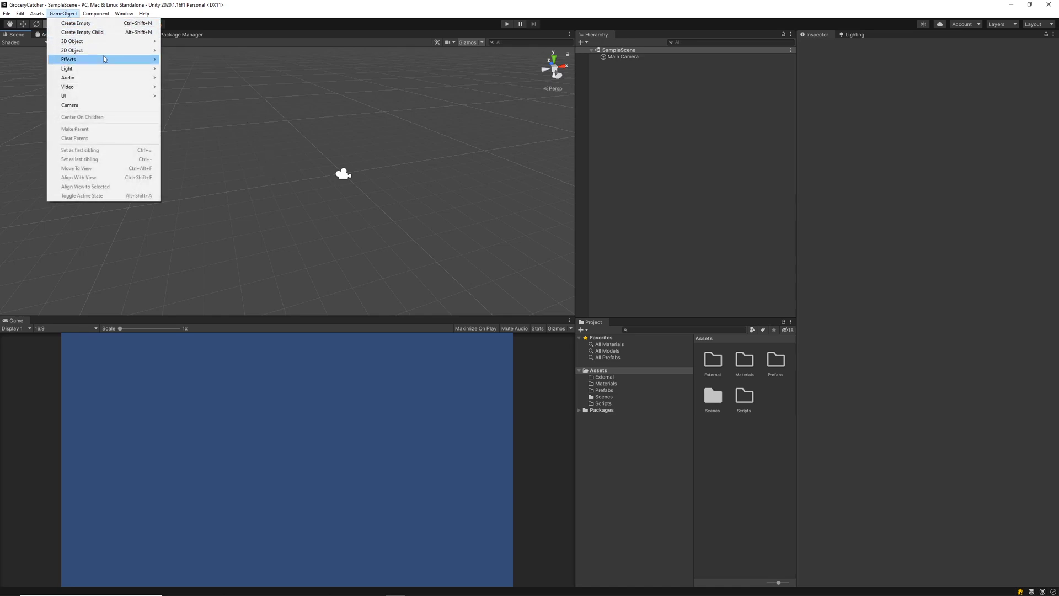
{"action": "mouse_move", "coordinate": [108, 42]}
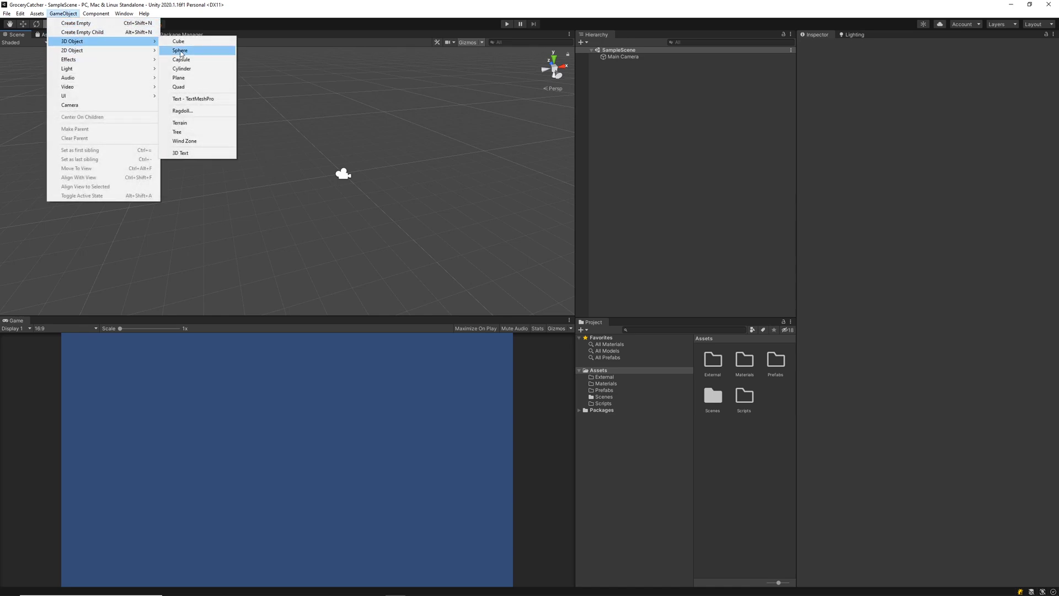
{"action": "left_click", "coordinate": [179, 77]}
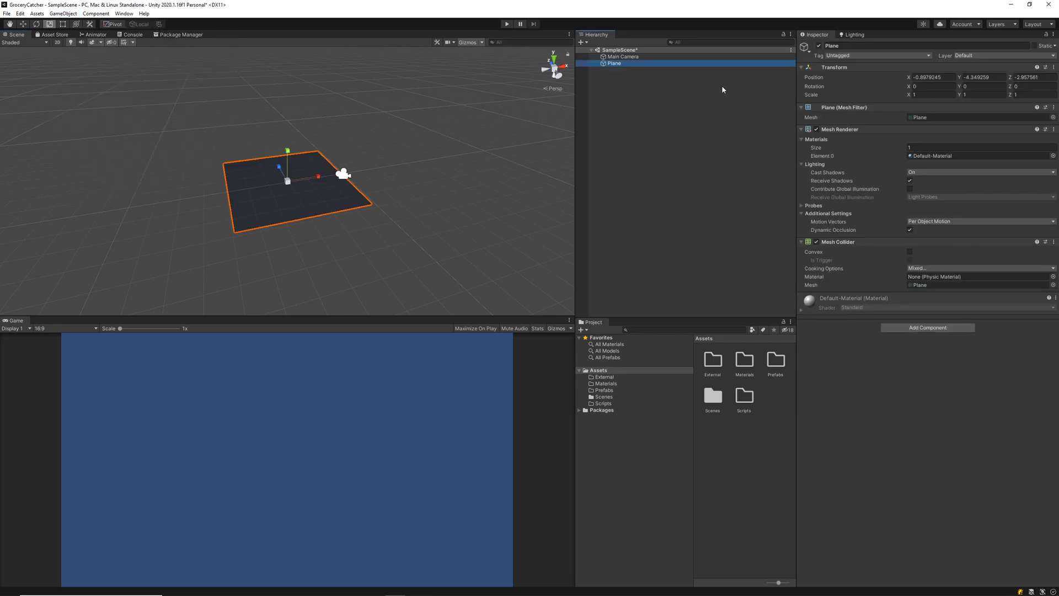
{"action": "right_click", "coordinate": [835, 68]}
{"action": "left_click", "coordinate": [855, 75]}
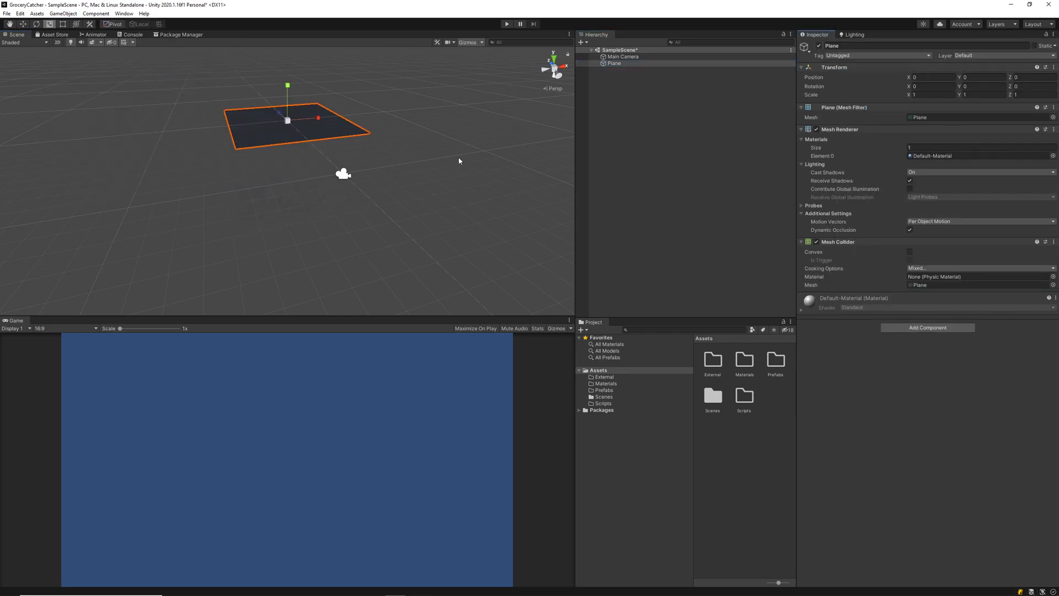
Step: Lower the plane below the camera to Y -5.05
{"action": "left_click", "coordinate": [622, 56]}
{"action": "left_click_drag", "start_coordinate": [184, 137], "coordinate": [255, 170], "text": "alt"}
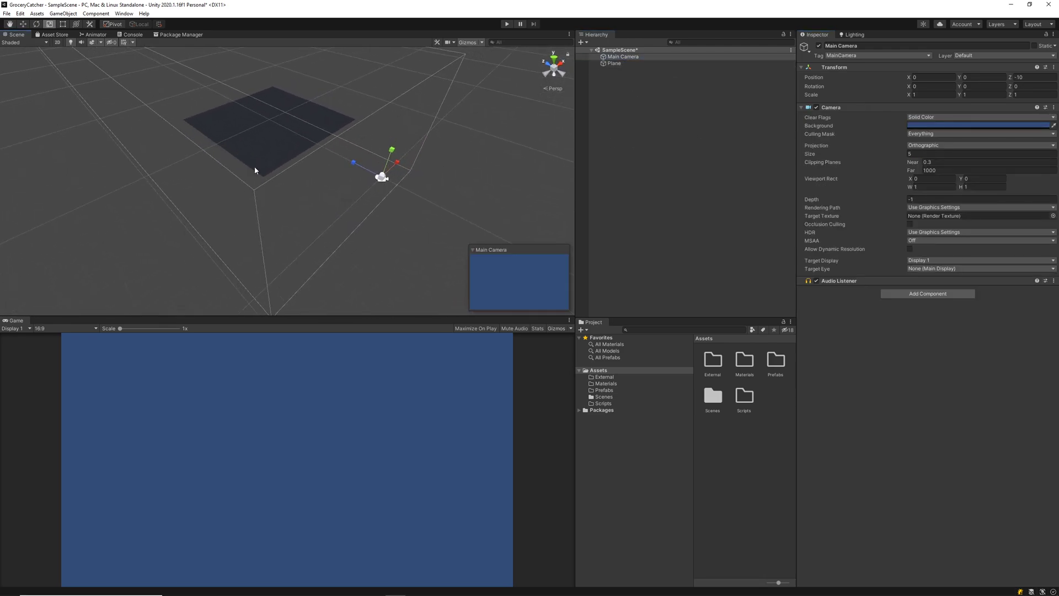
{"action": "left_click", "coordinate": [621, 64]}
{"action": "left_click_drag", "start_coordinate": [267, 88], "coordinate": [336, 139]}
{"action": "left_click_drag", "start_coordinate": [412, 178], "coordinate": [184, 171], "text": "alt"}
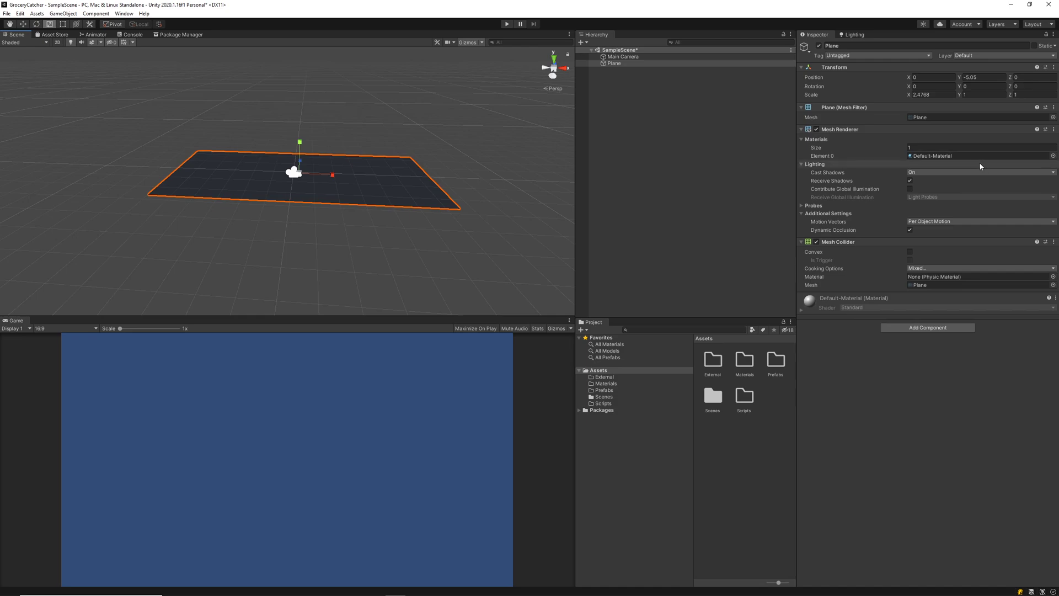
Step: Rename the plane to Ground in the Hierarchy
{"action": "left_click", "coordinate": [485, 182]}
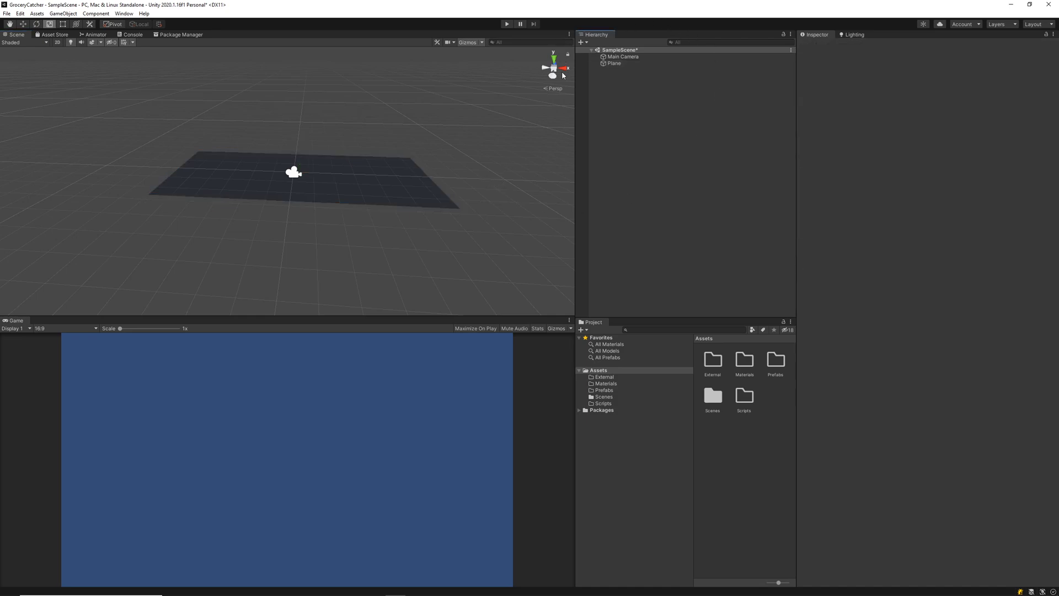
{"action": "left_click", "coordinate": [617, 64]}
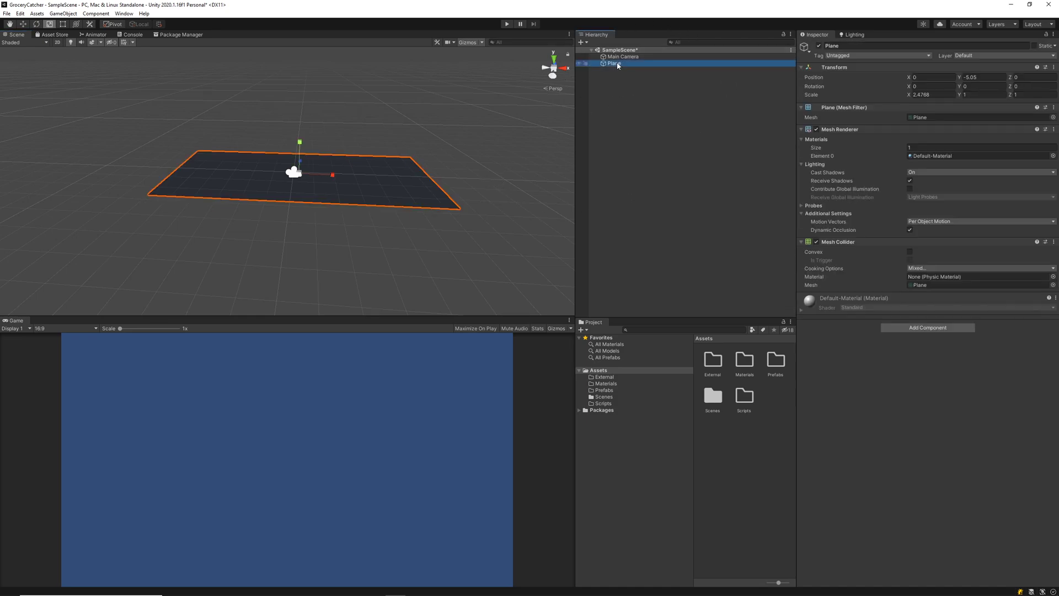
{"action": "left_click", "coordinate": [617, 63]}
{"action": "type", "text": "Ground"}
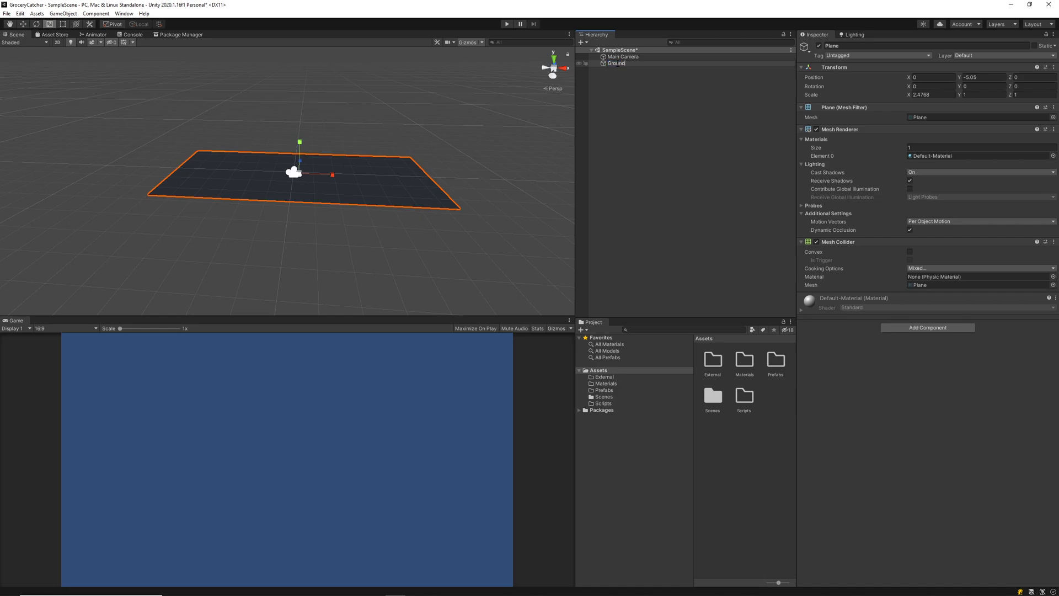
{"action": "left_click", "coordinate": [669, 203]}
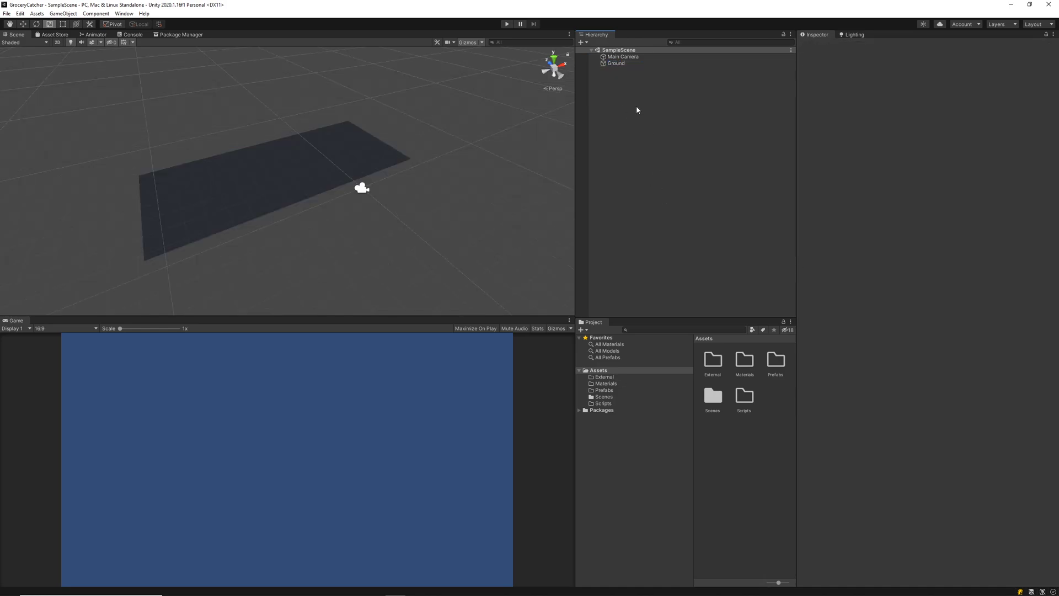
Step: Set the Main Camera's projection to Perspective
{"action": "left_click", "coordinate": [623, 57]}
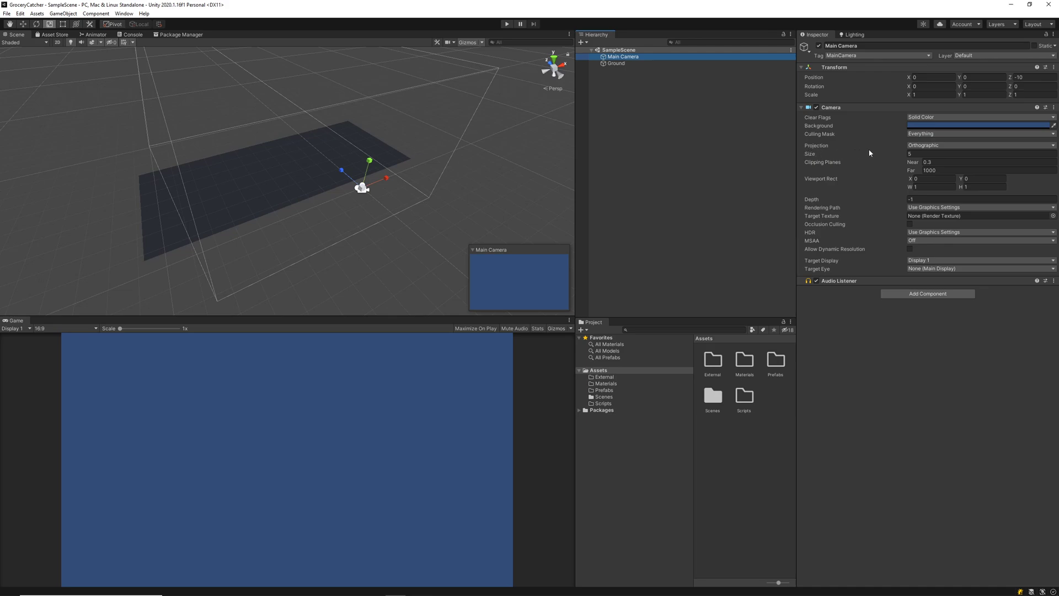
{"action": "left_click", "coordinate": [927, 145]}
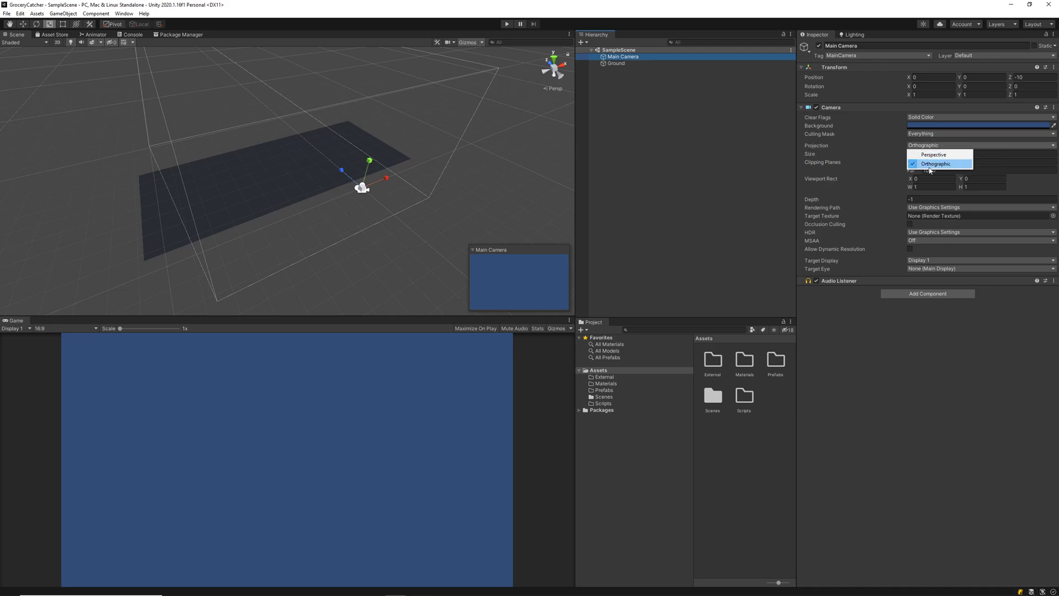
{"action": "left_click", "coordinate": [929, 155]}
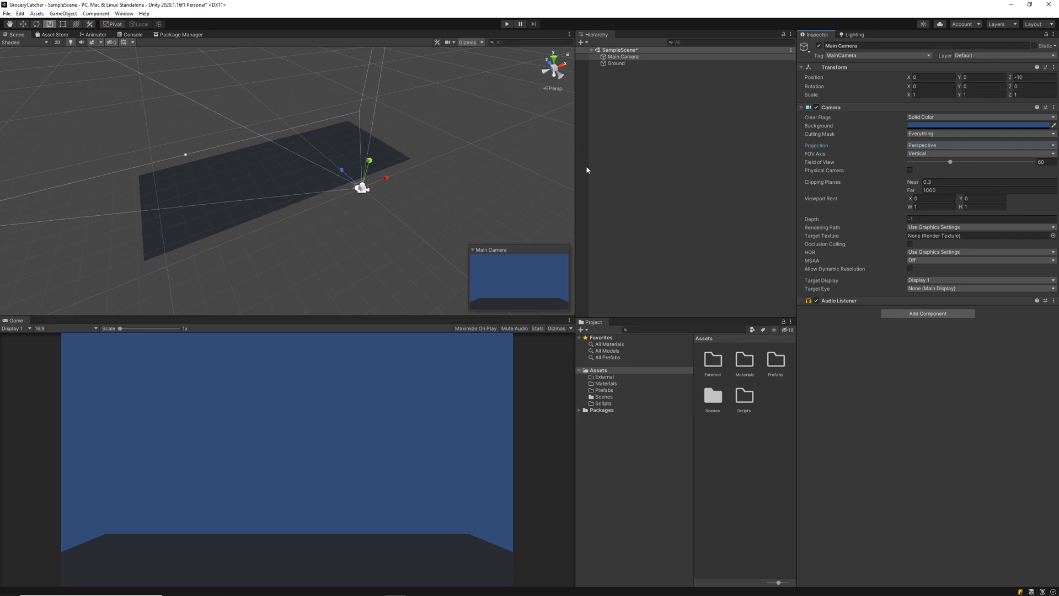
{"action": "left_click", "coordinate": [495, 170]}
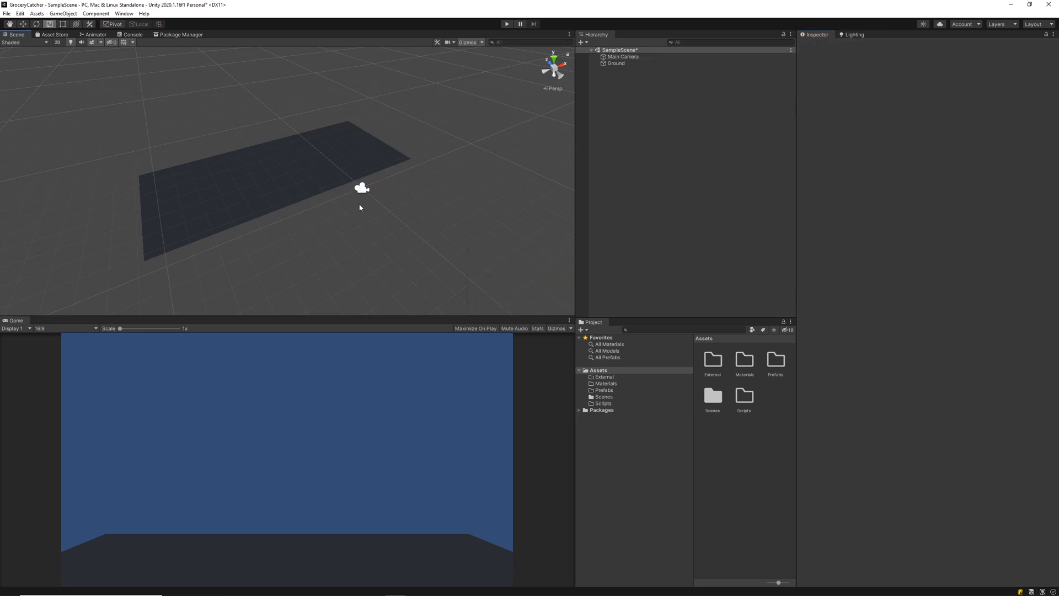
{"action": "left_click", "coordinate": [362, 188]}
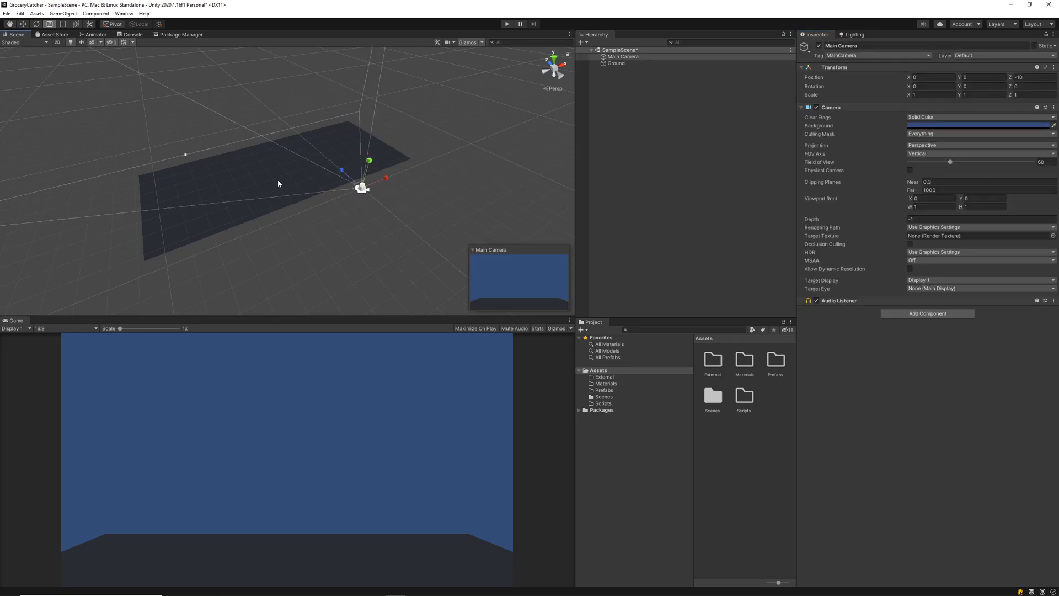
Step: Scale the Ground to 4 on X and Z, then save the scene
{"action": "left_click", "coordinate": [617, 64]}
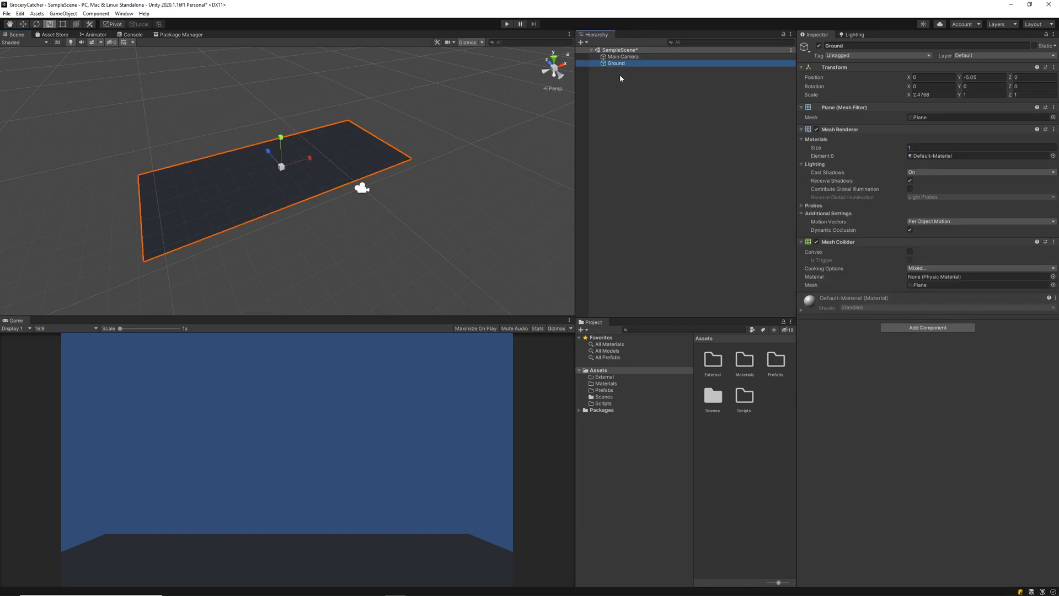
{"action": "left_click", "coordinate": [939, 94]}
{"action": "type", "text": "4"}
{"action": "key", "text": "Tab"}
{"action": "key", "text": "Tab"}
{"action": "type", "text": "4"}
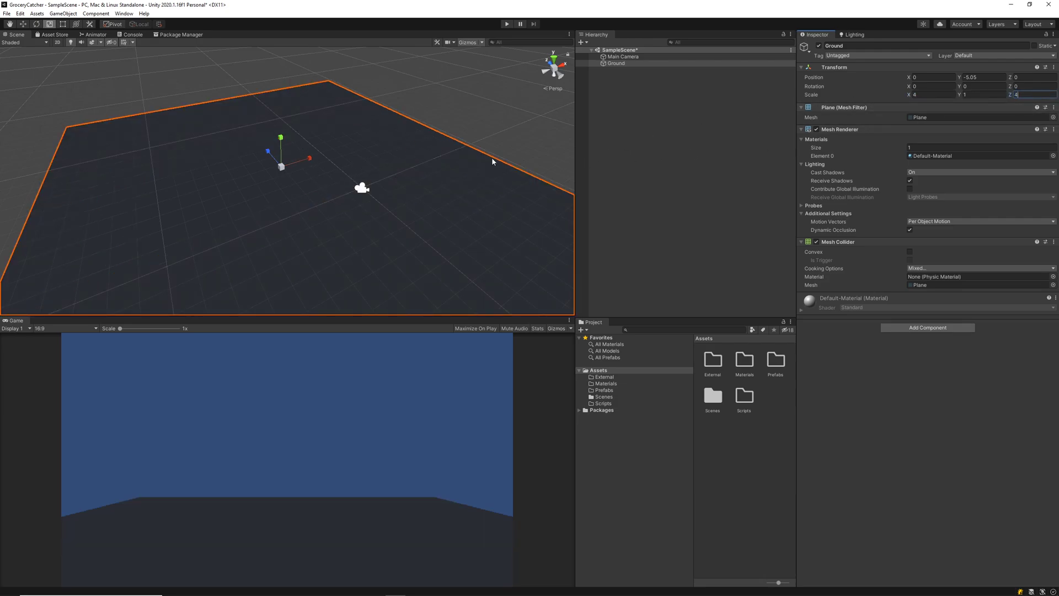
{"action": "left_click", "coordinate": [620, 71]}
{"action": "key", "text": "ctrl+s"}
Step: Set the Main Camera's clear flags to Skybox and background colour to sky-blue 00B7FF
{"action": "left_click", "coordinate": [647, 56]}
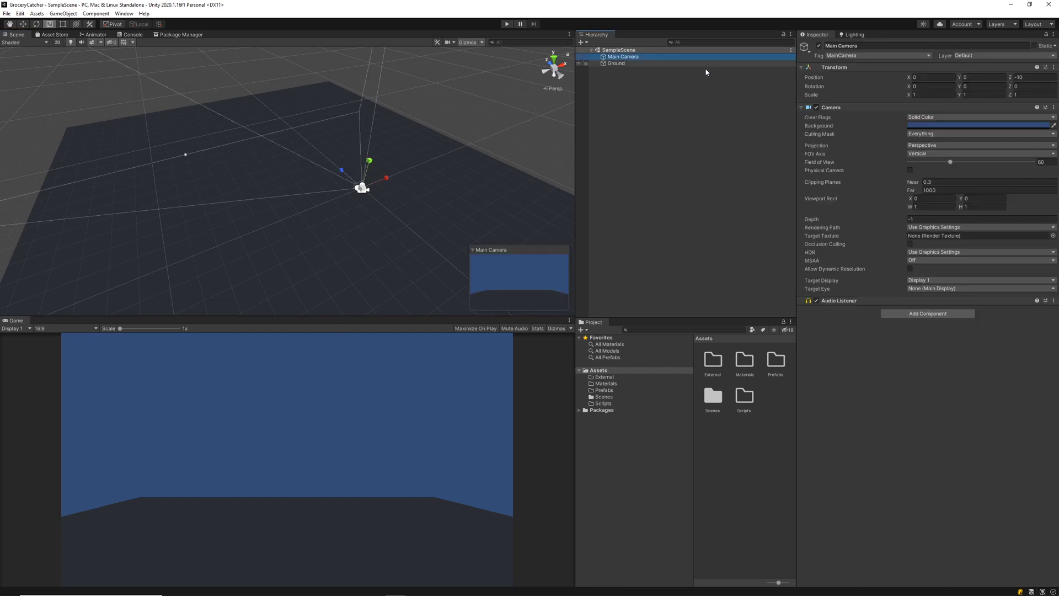
{"action": "left_click_drag", "start_coordinate": [253, 183], "coordinate": [353, 166], "text": "alt"}
{"action": "left_click", "coordinate": [919, 117]}
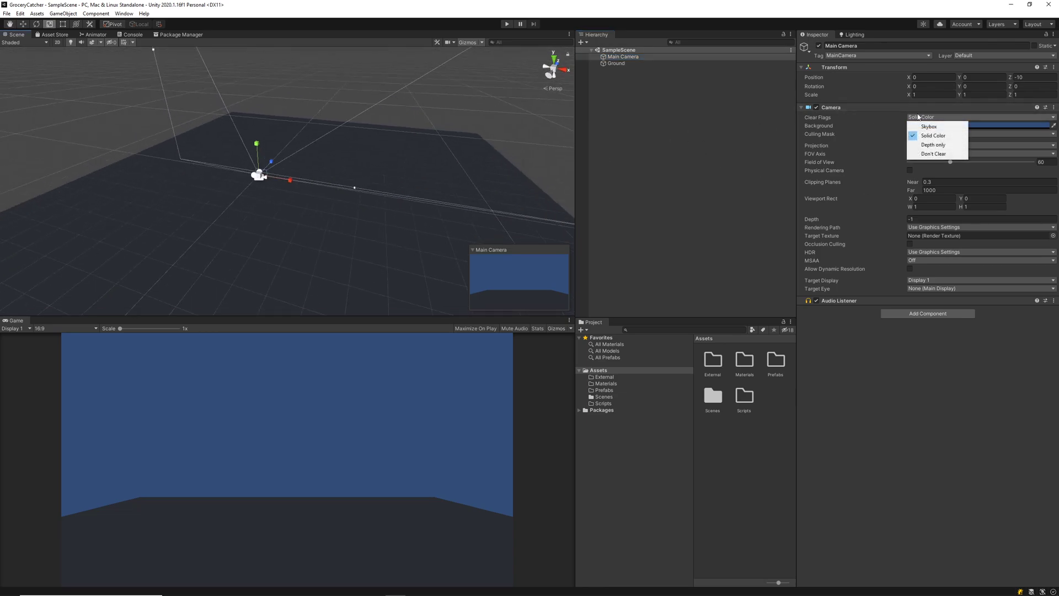
{"action": "left_click", "coordinate": [920, 126]}
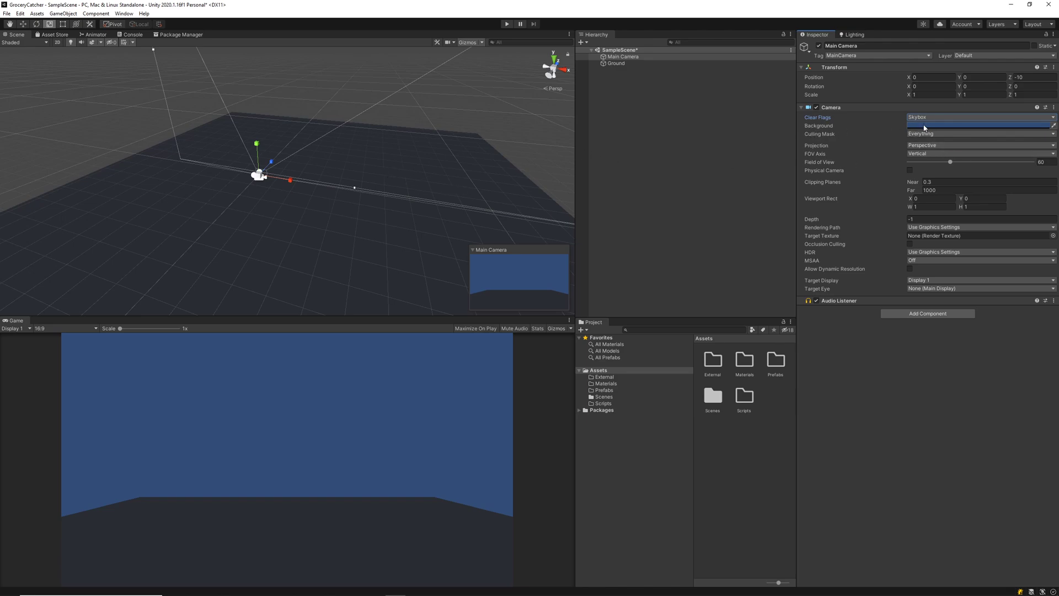
{"action": "left_click", "coordinate": [927, 126]}
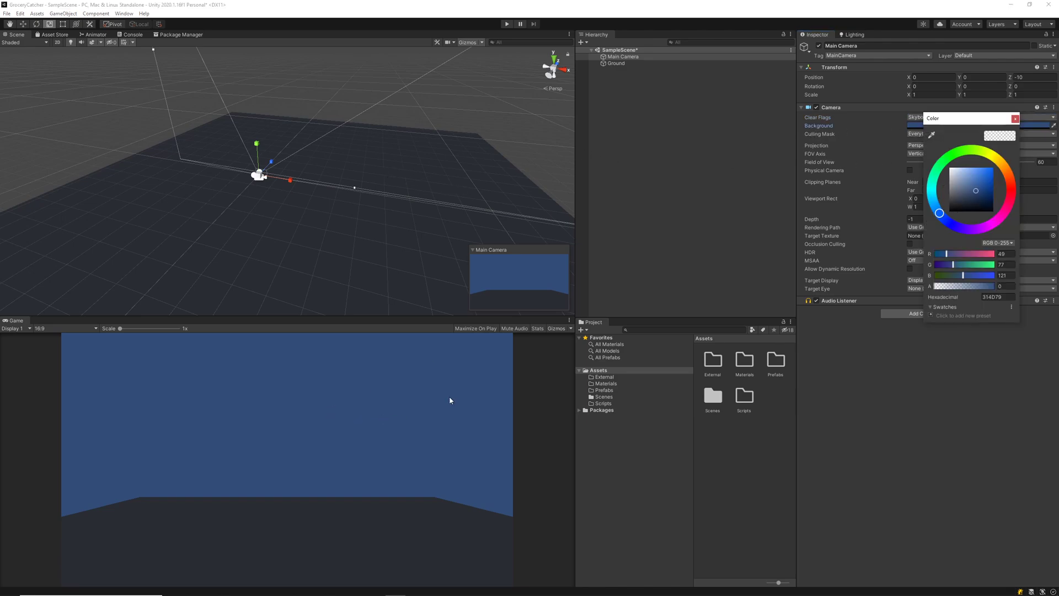
{"action": "left_click_drag", "start_coordinate": [933, 205], "coordinate": [1009, 171]}
{"action": "left_click", "coordinate": [937, 204]}
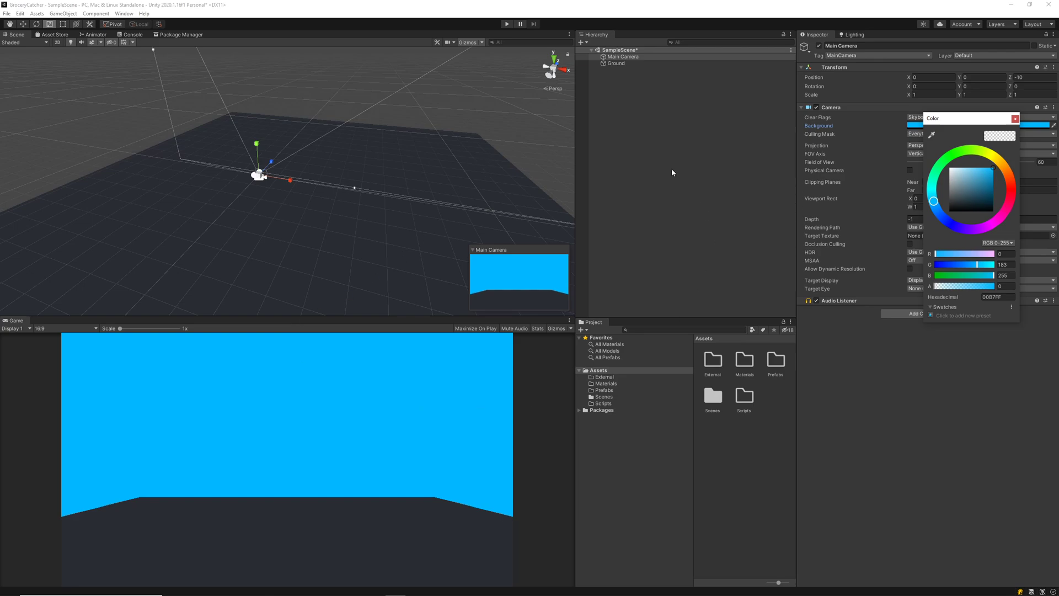
Step: Save the scene and reset the Main Camera's Transform to the origin
{"action": "left_click", "coordinate": [1015, 118]}
{"action": "left_click", "coordinate": [614, 134]}
{"action": "key", "text": "ctrl+s"}
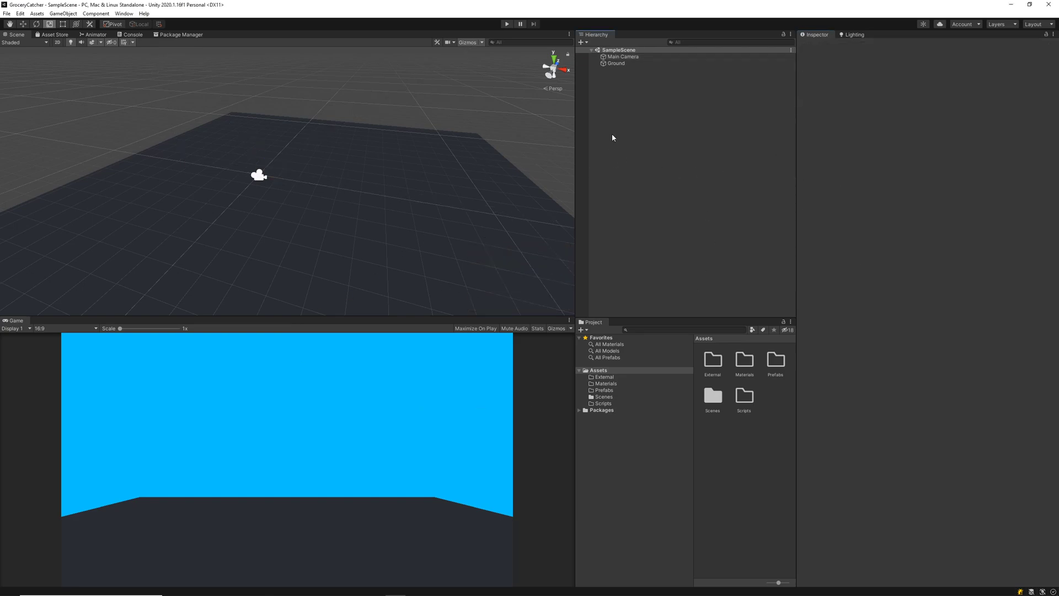
{"action": "left_click", "coordinate": [621, 56]}
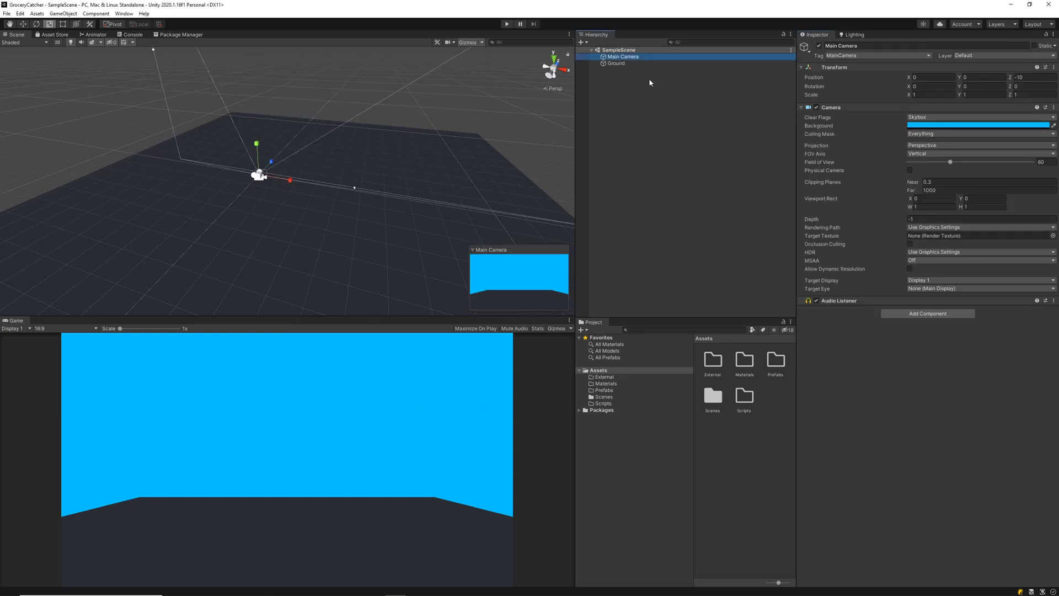
{"action": "right_click", "coordinate": [821, 76]}
{"action": "right_click", "coordinate": [841, 68]}
{"action": "left_click", "coordinate": [870, 75]}
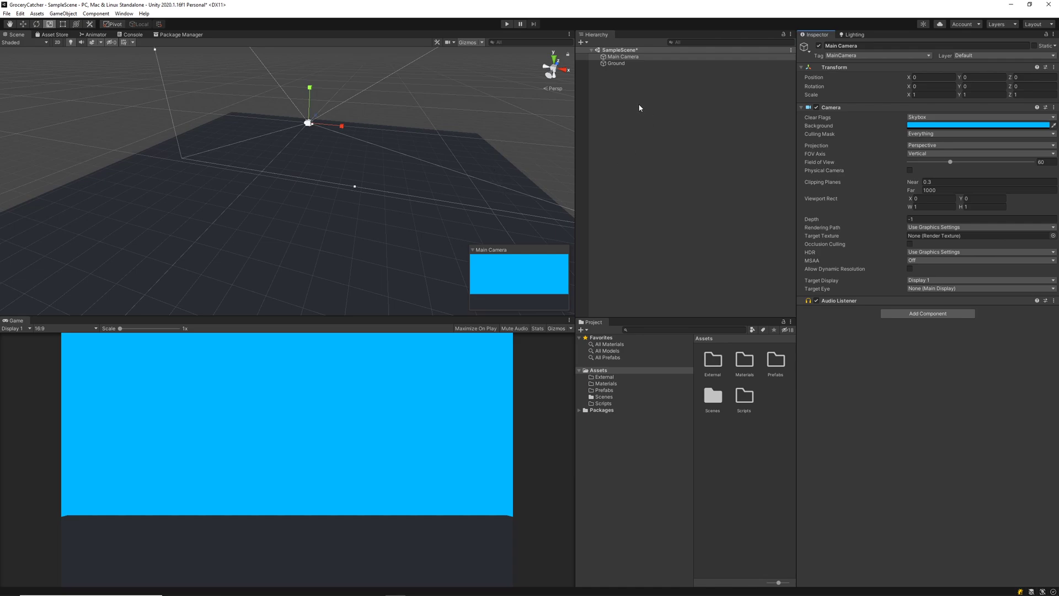
Step: Pull the Main Camera back along Z to about -8.54 to frame the ground
{"action": "left_click_drag", "start_coordinate": [430, 142], "coordinate": [303, 168], "text": "alt"}
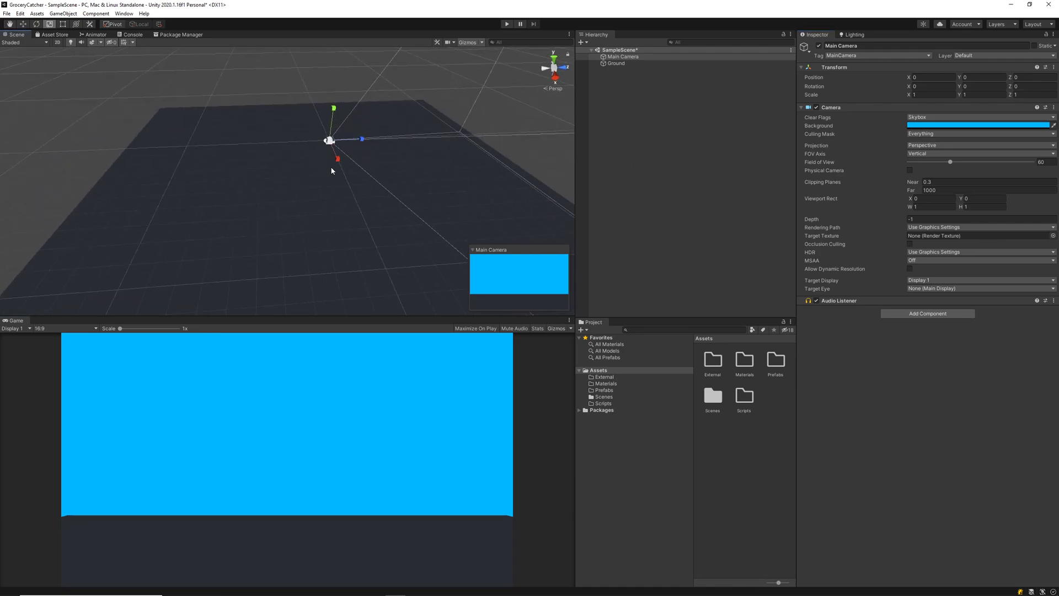
{"action": "key", "text": "ctrl+s"}
{"action": "key", "text": "w"}
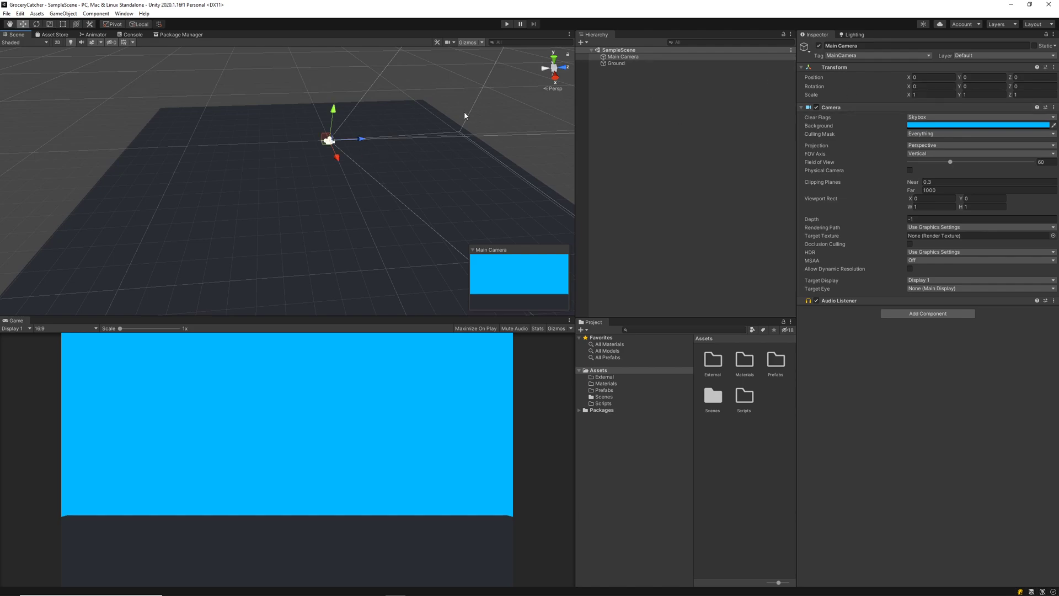
{"action": "left_click_drag", "start_coordinate": [357, 143], "coordinate": [329, 171]}
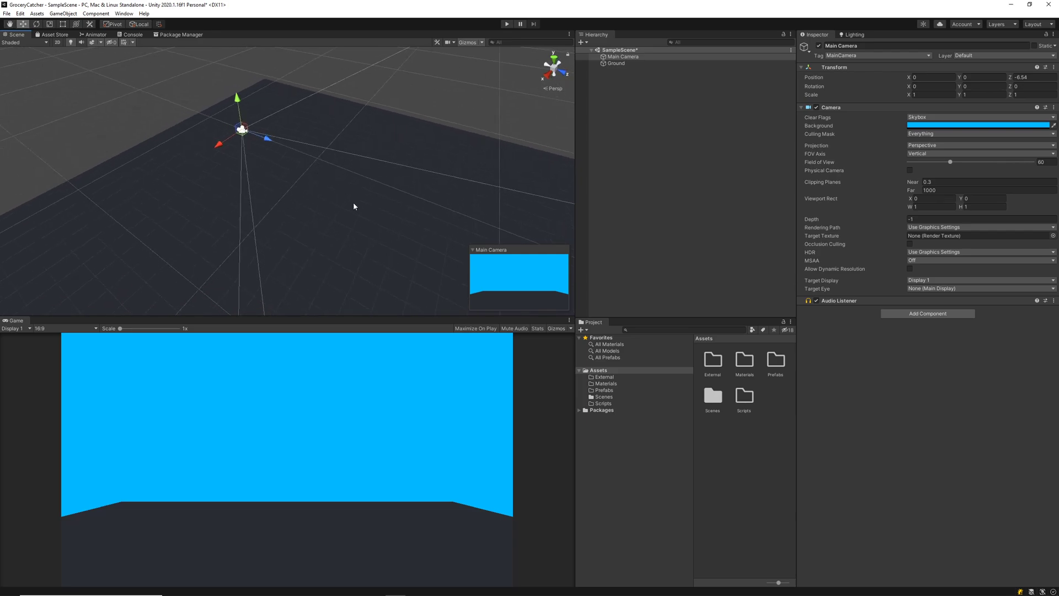
{"action": "left_click", "coordinate": [742, 207]}
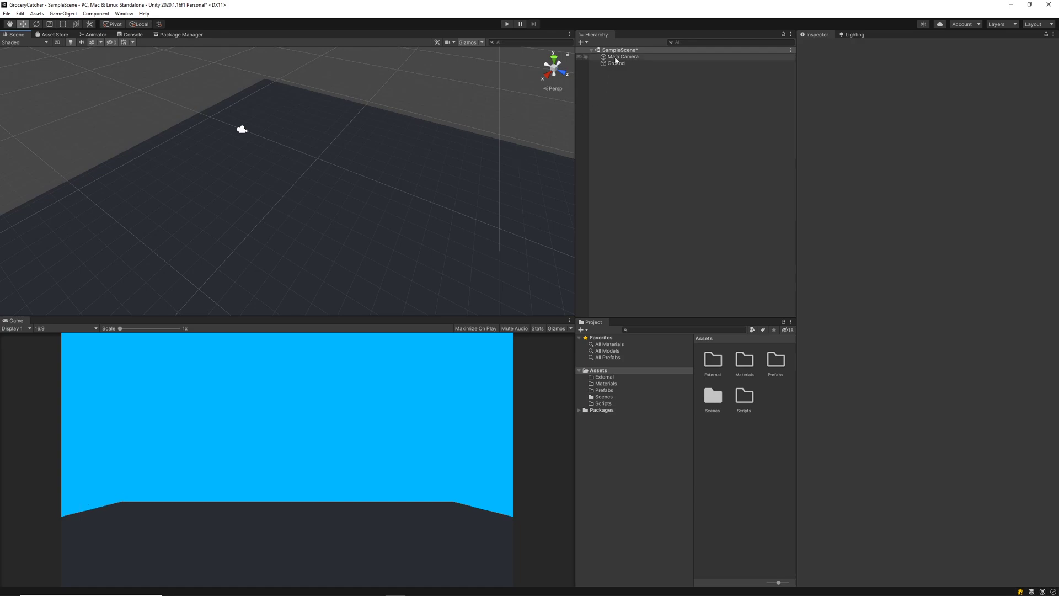
Step: Set the Ground's X scale to 10
{"action": "left_click", "coordinate": [667, 64]}
{"action": "left_click", "coordinate": [925, 95]}
{"action": "type", "text": "10"}
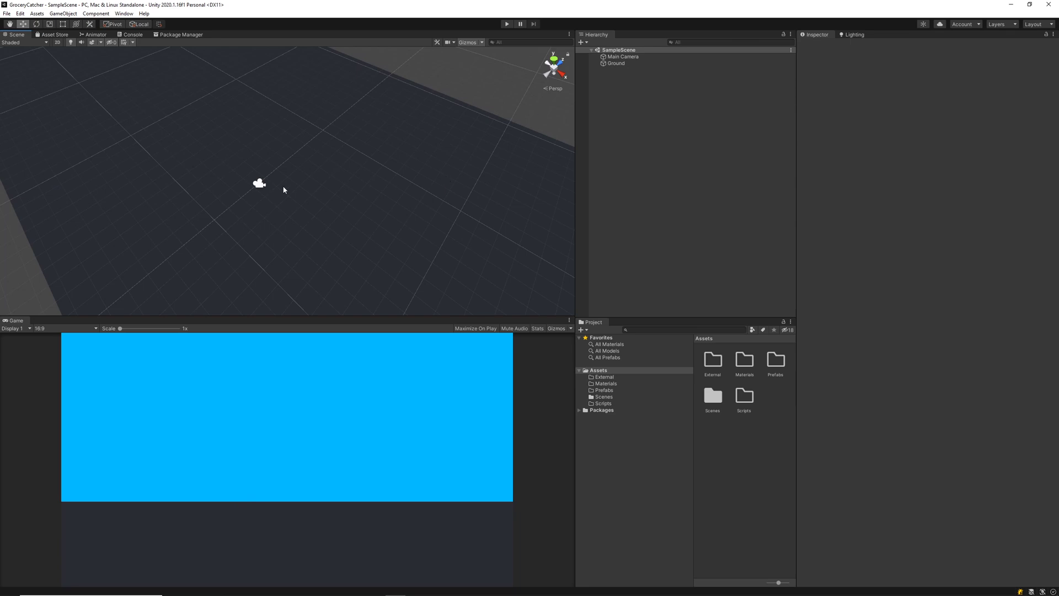
Step: Add a Directional Light to SampleScene and orbit to view the lit ground
{"action": "left_click", "coordinate": [65, 14]}
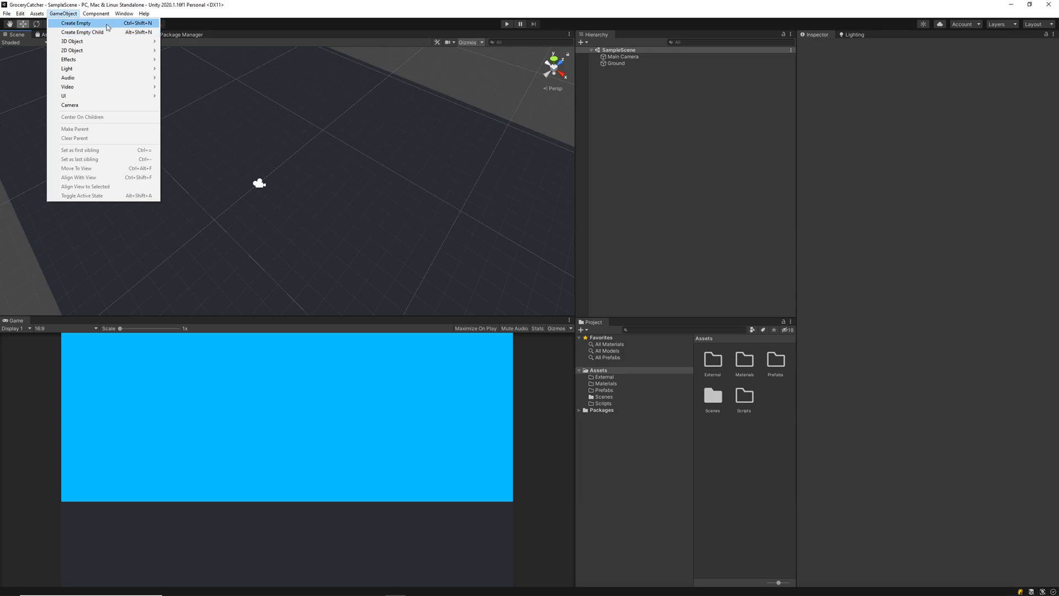
{"action": "mouse_move", "coordinate": [99, 69]}
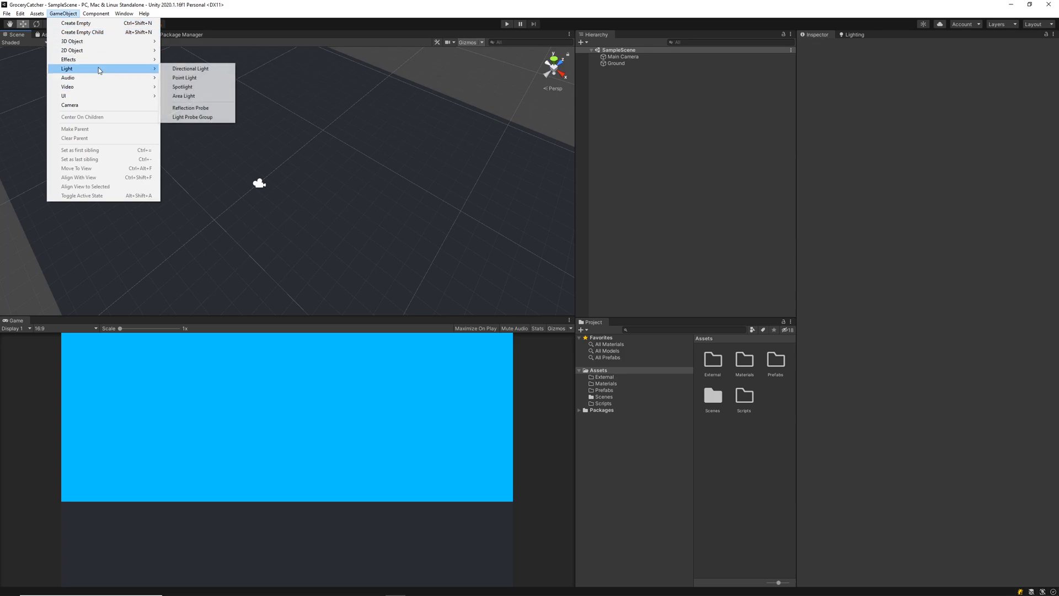
{"action": "left_click", "coordinate": [176, 69]}
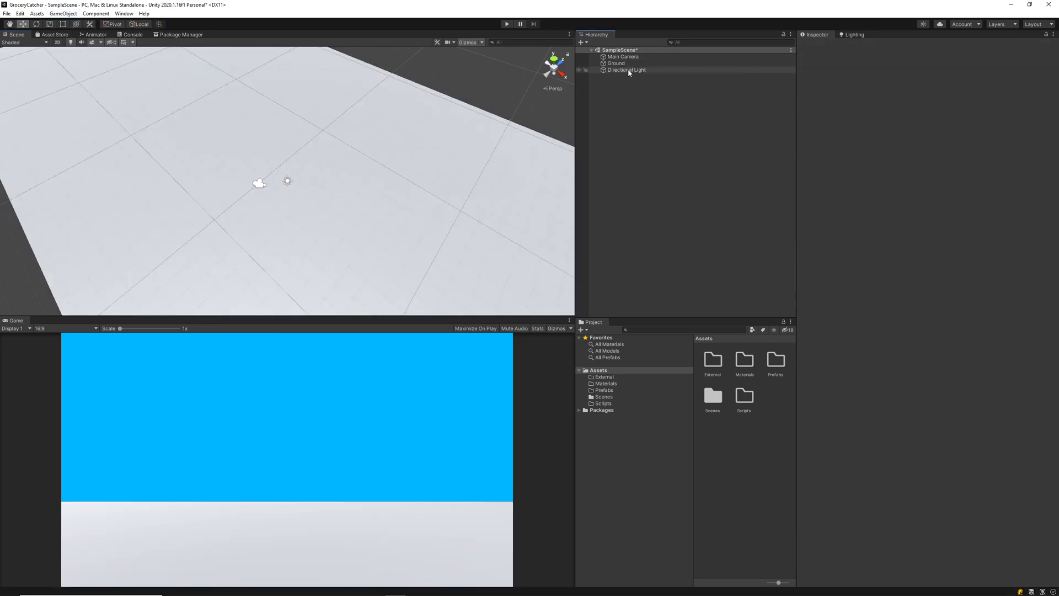
{"action": "scroll", "coordinate": [391, 157], "scroll_direction": "down", "scroll_amount": 5}
{"action": "left_click_drag", "start_coordinate": [122, 257], "coordinate": [470, 80], "text": "alt"}
{"action": "left_click_drag", "start_coordinate": [293, 147], "coordinate": [347, 160], "text": "alt"}
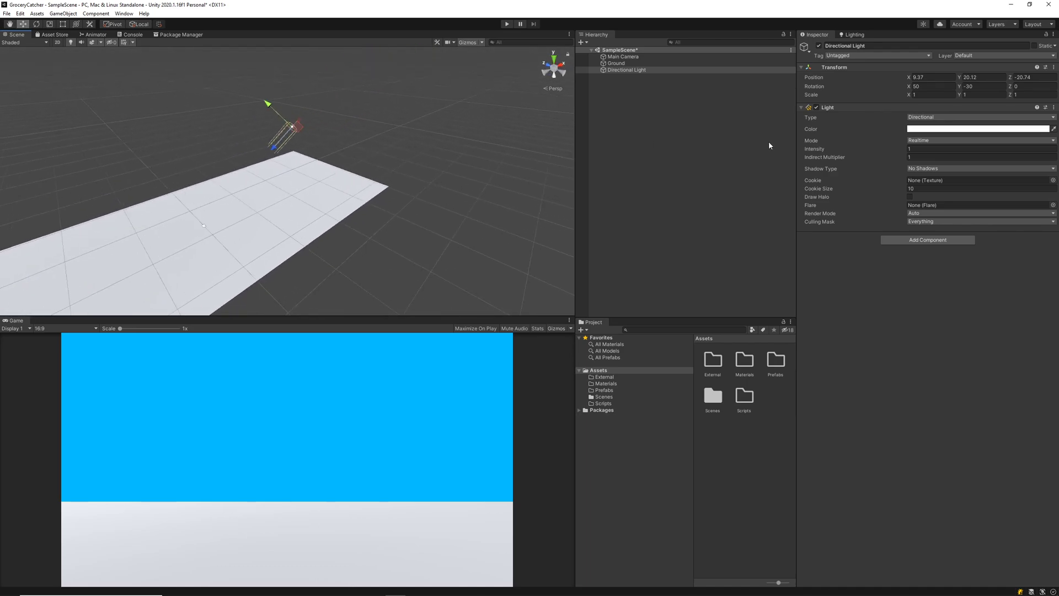
Step: Tint the directional light a pale cream yellow (FFFDD2)
{"action": "left_click", "coordinate": [908, 132]}
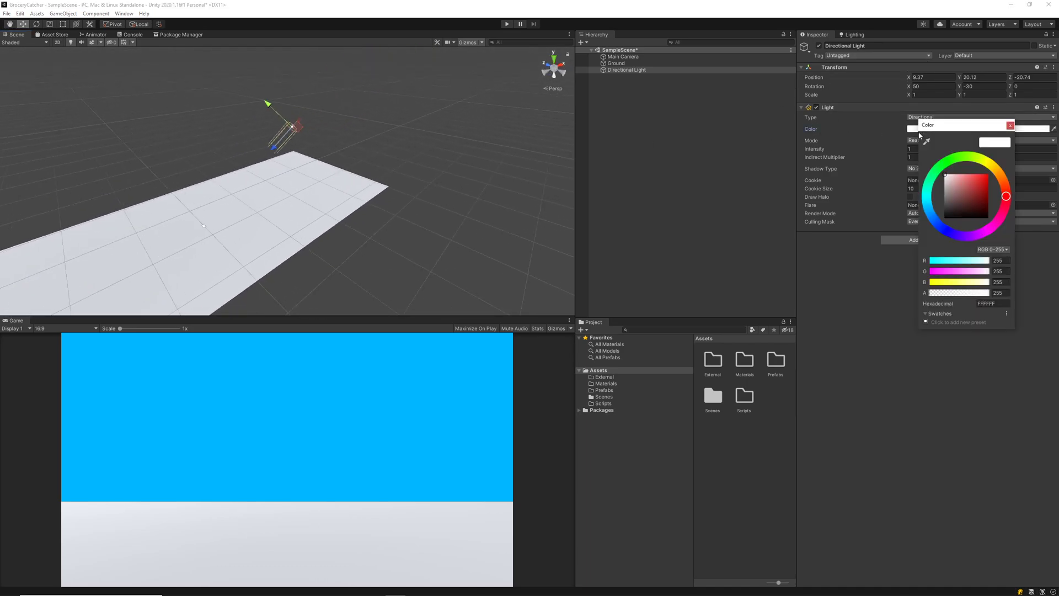
{"action": "left_click", "coordinate": [991, 166]}
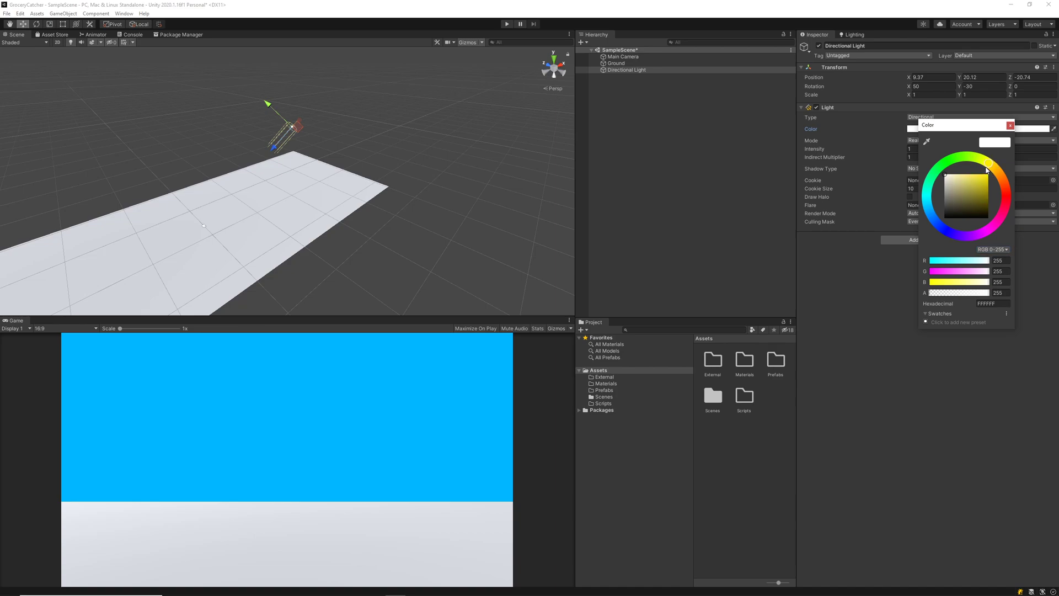
{"action": "left_click_drag", "start_coordinate": [958, 183], "coordinate": [956, 176]}
{"action": "left_click_drag", "start_coordinate": [954, 177], "coordinate": [951, 175]}
{"action": "left_click", "coordinate": [1010, 125]}
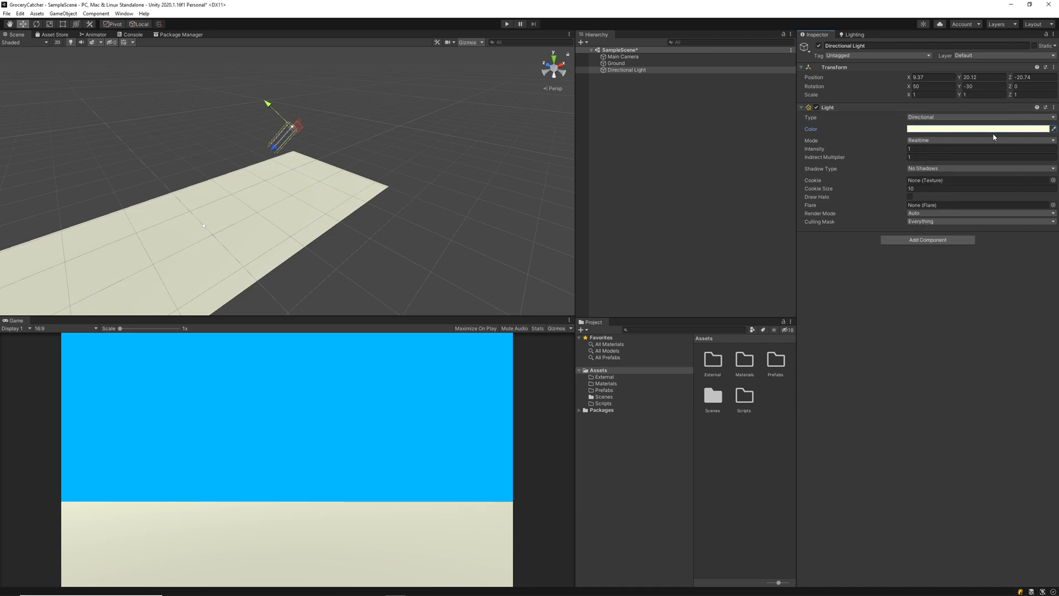
Step: Lower the light's intensity to 0.8
{"action": "left_click", "coordinate": [916, 149]}
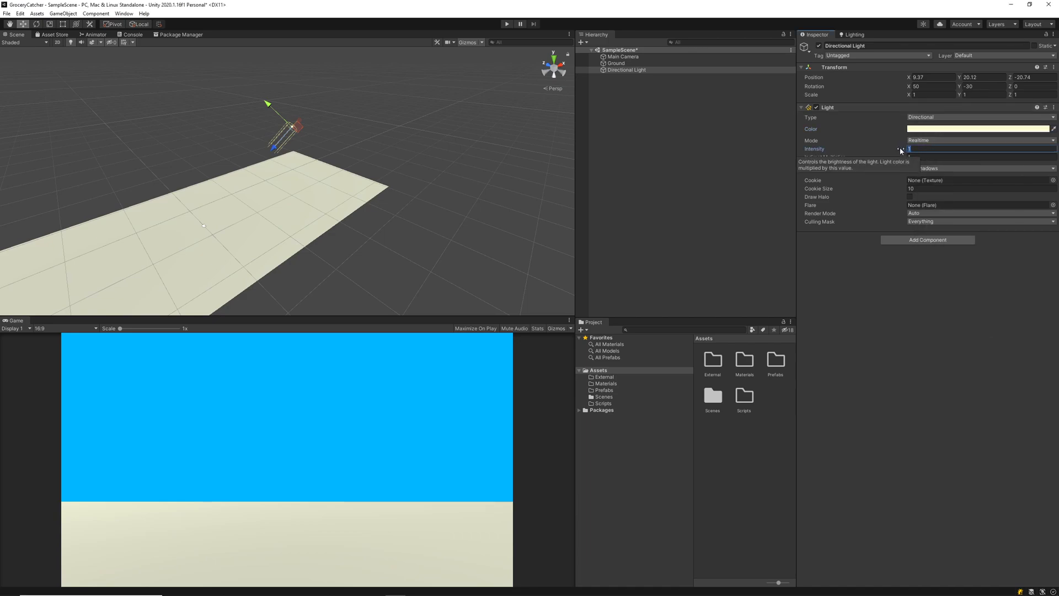
{"action": "type", "text": "0.8"}
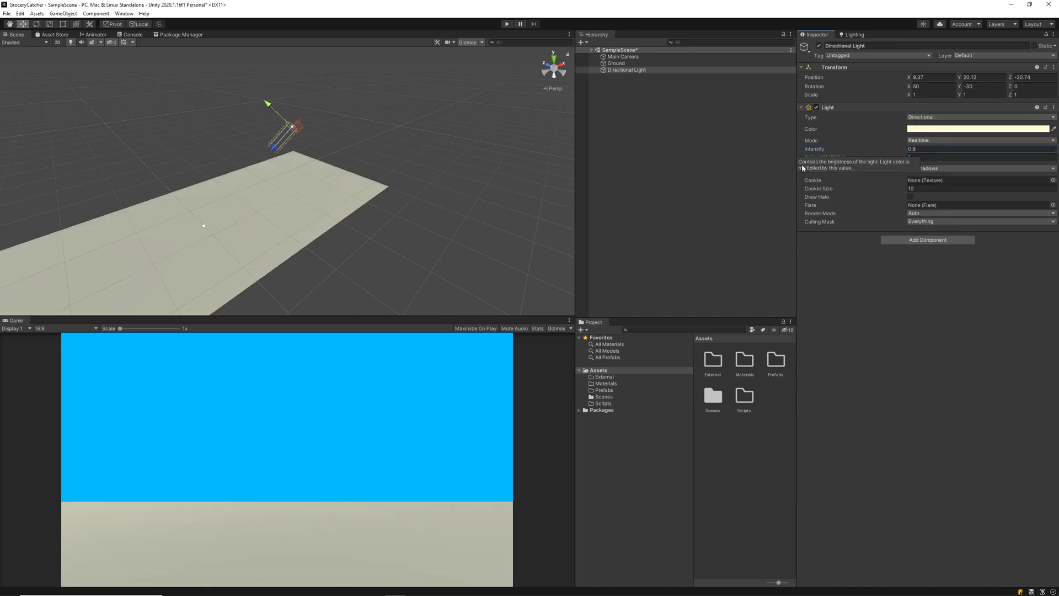
{"action": "left_click", "coordinate": [745, 182]}
{"action": "left_click_drag", "start_coordinate": [442, 183], "coordinate": [232, 167], "text": "alt"}
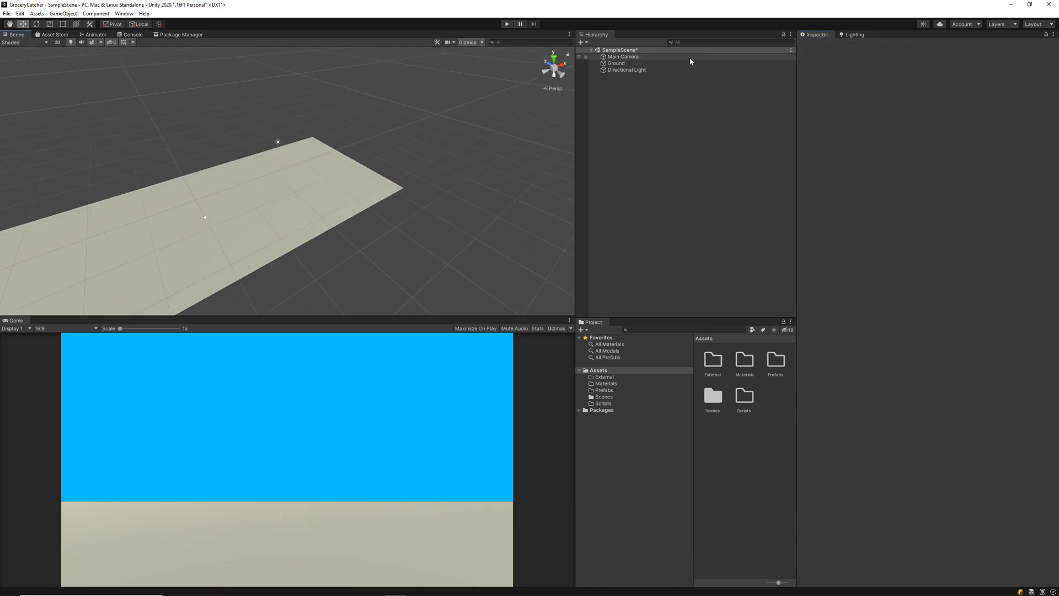
Step: Try a green light colour, then undo it to keep the pale yellow
{"action": "left_click", "coordinate": [629, 70]}
{"action": "left_click", "coordinate": [938, 129]}
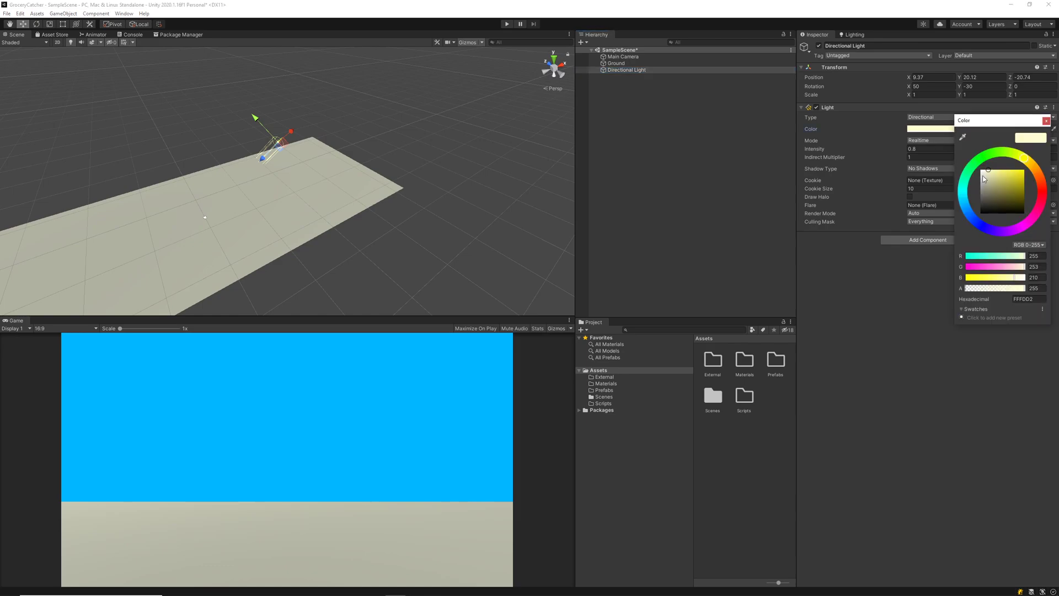
{"action": "mouse_move", "coordinate": [987, 155]}
{"action": "left_mouse_down"}
{"action": "mouse_move", "coordinate": [977, 160]}
{"action": "mouse_move", "coordinate": [1031, 161]}
{"action": "mouse_move", "coordinate": [976, 221]}
{"action": "mouse_move", "coordinate": [1041, 209]}
{"action": "mouse_move", "coordinate": [974, 217]}
{"action": "mouse_move", "coordinate": [968, 172]}
{"action": "left_mouse_up"}
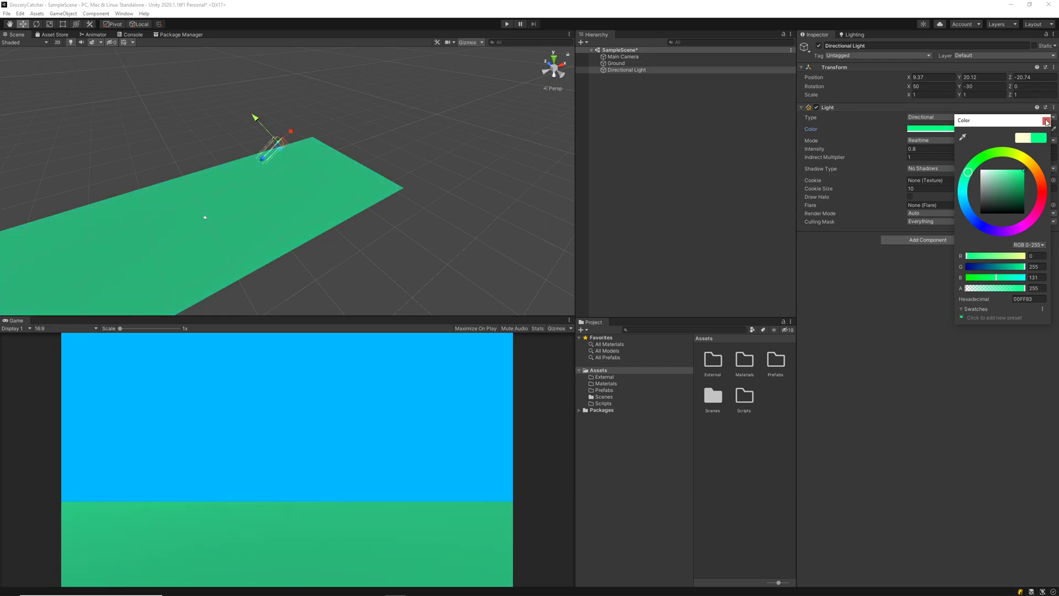
{"action": "left_click", "coordinate": [1047, 121]}
{"action": "key", "text": "ctrl+z"}
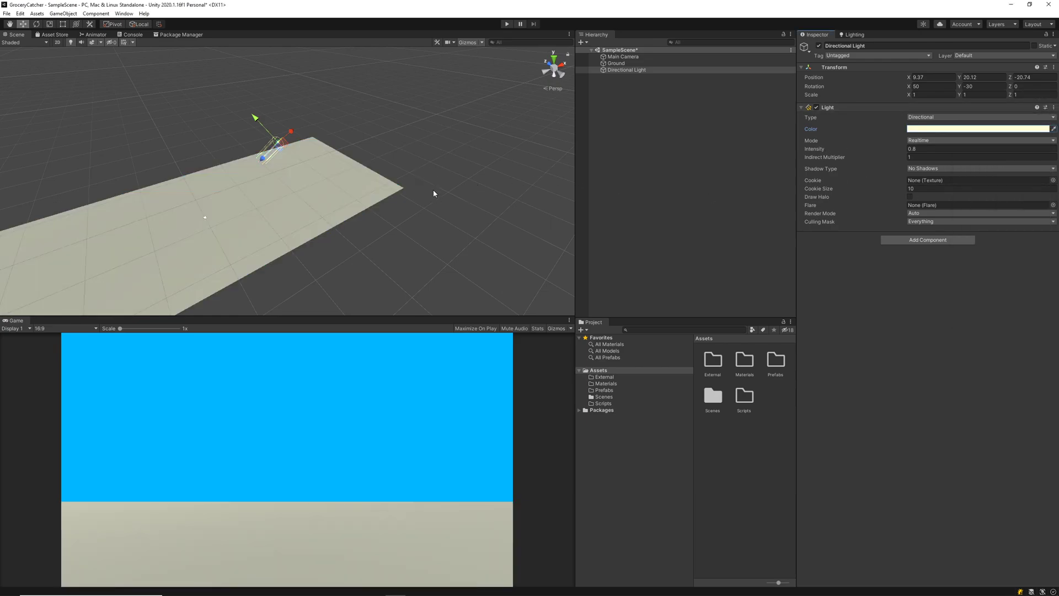
{"action": "left_click", "coordinate": [719, 180]}
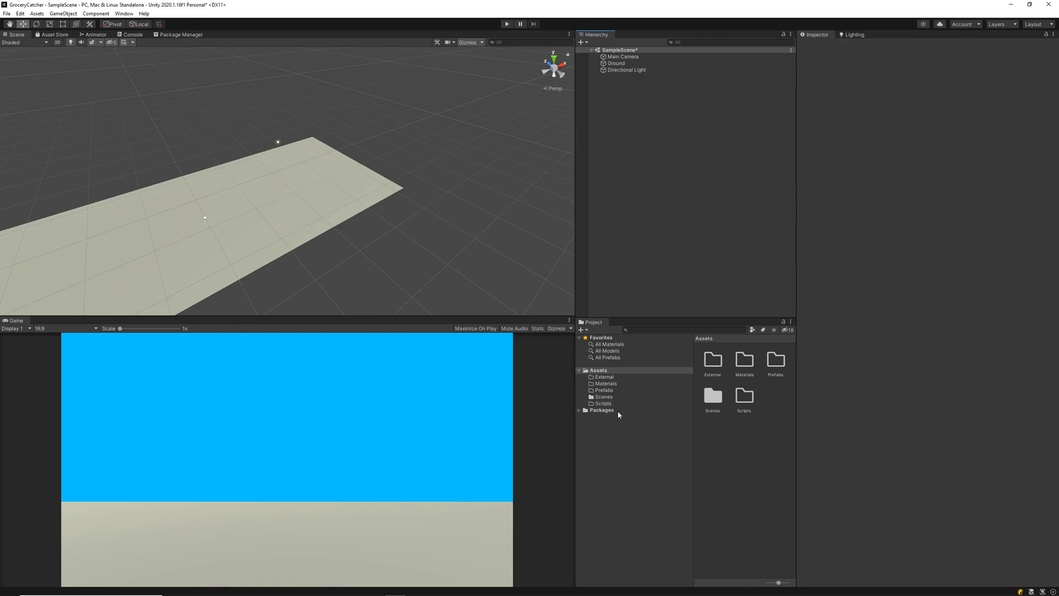
Step: Create a new material named Grass in the Assets/Materials folder
{"action": "left_click", "coordinate": [622, 64]}
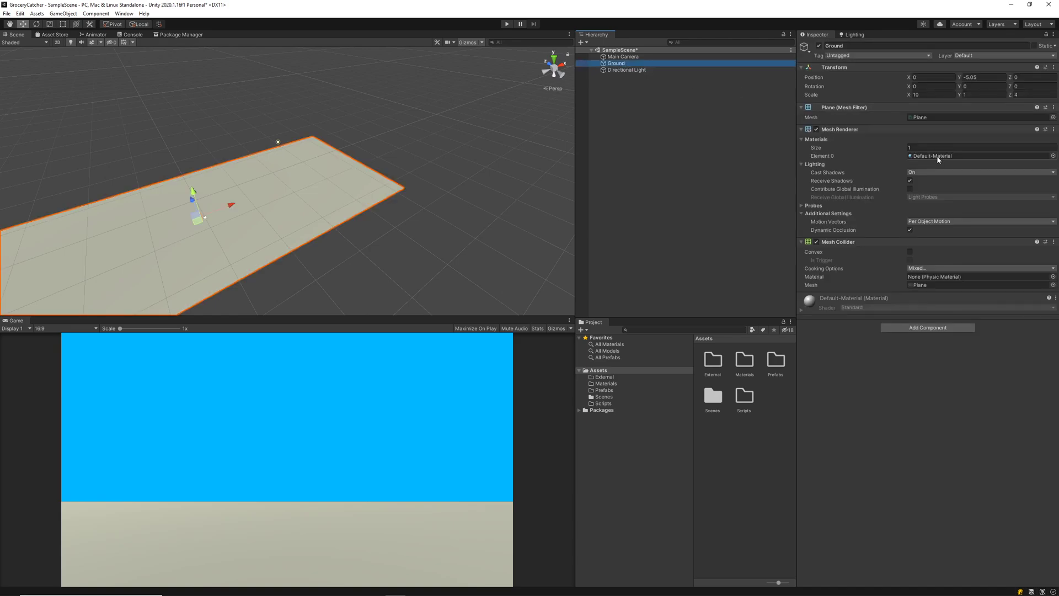
{"action": "left_click", "coordinate": [615, 384]}
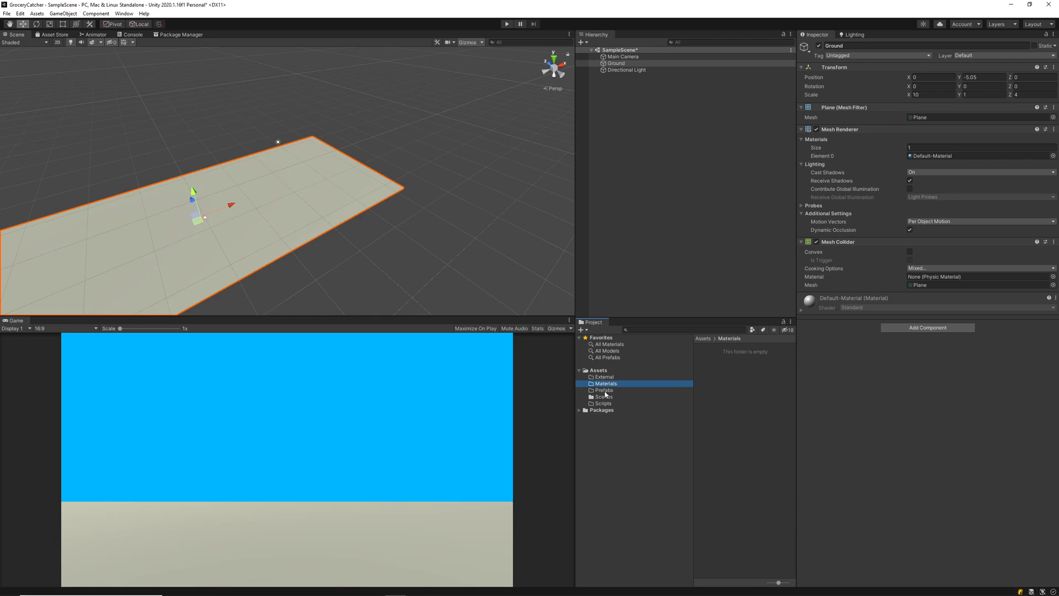
{"action": "right_click", "coordinate": [709, 359]}
{"action": "mouse_move", "coordinate": [746, 365]}
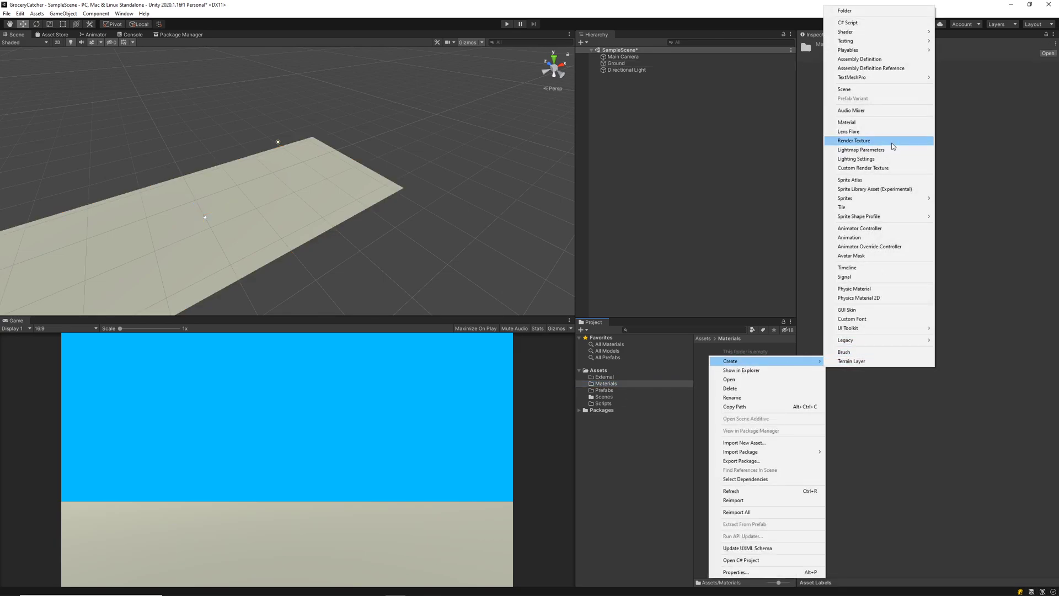
{"action": "left_click", "coordinate": [859, 124]}
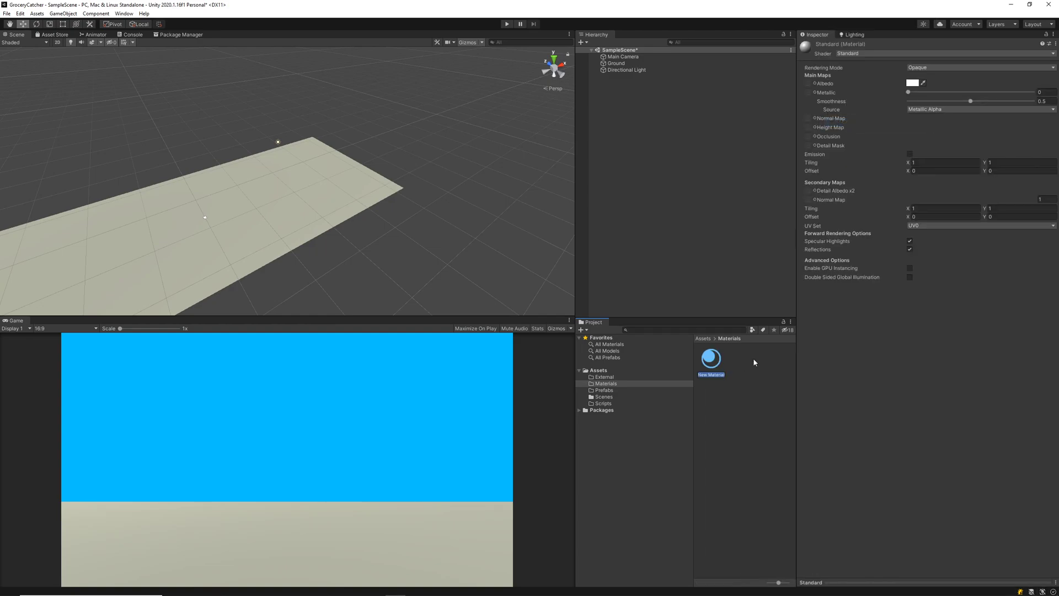
{"action": "type", "text": "Grass"}
{"action": "key", "text": "Return"}
Step: Set the Grass material's Albedo colour to dark green 008A02
{"action": "left_click", "coordinate": [912, 84]}
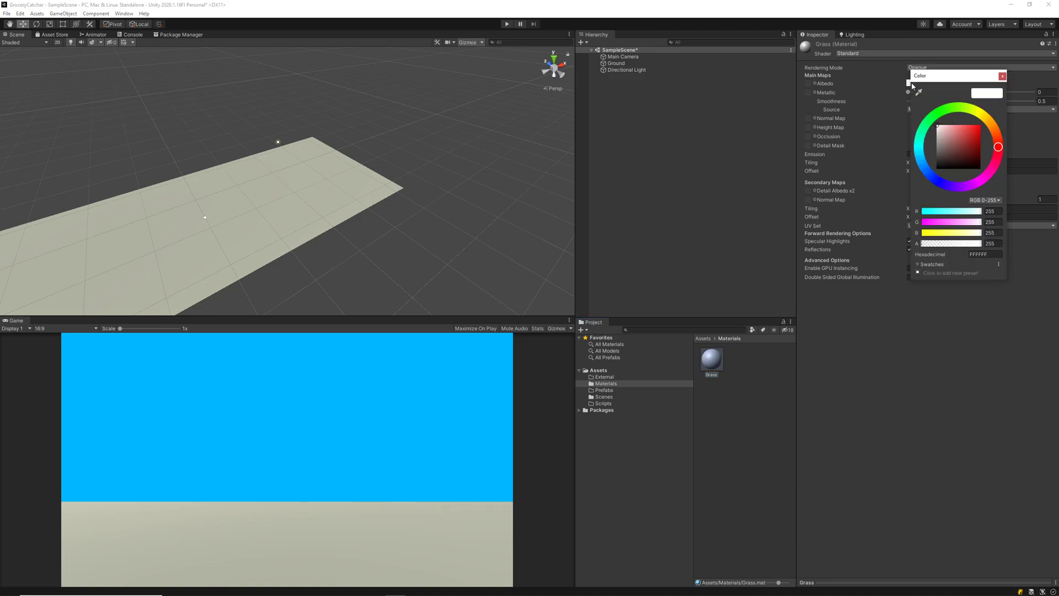
{"action": "left_click", "coordinate": [938, 113]}
{"action": "left_click_drag", "start_coordinate": [972, 157], "coordinate": [989, 138]}
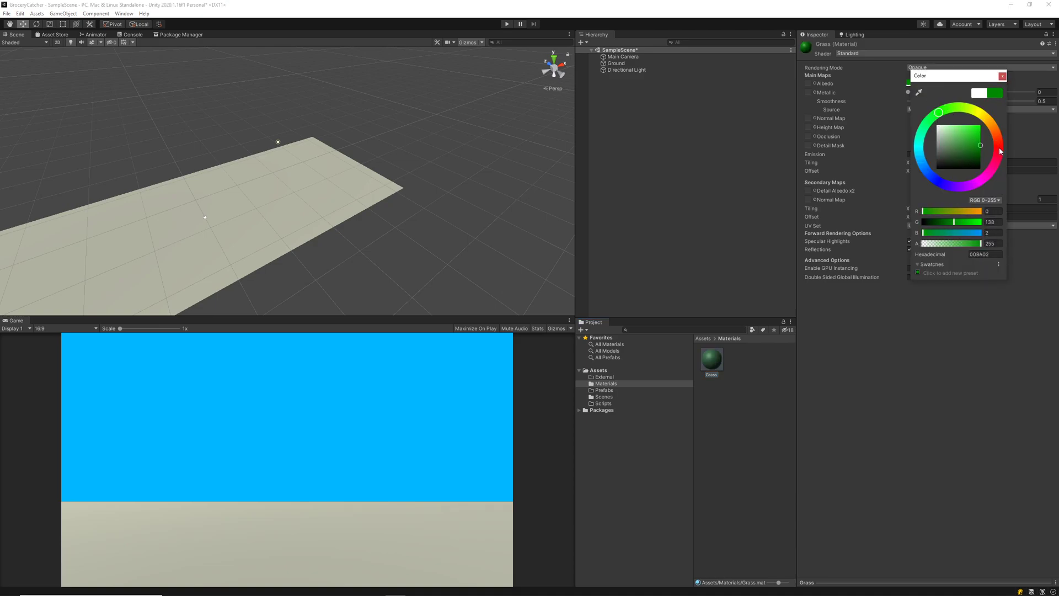
{"action": "left_click", "coordinate": [1002, 76]}
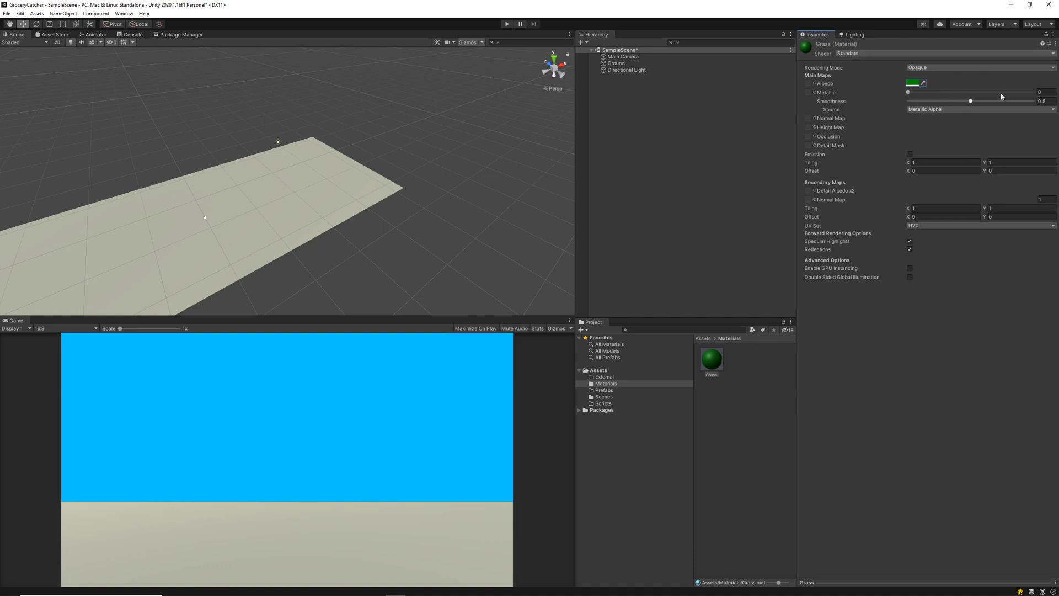
Step: Drop the Grass material onto the Ground plane, then raise Metallic slightly and lower Smoothness
{"action": "left_click_drag", "start_coordinate": [711, 359], "coordinate": [285, 193]}
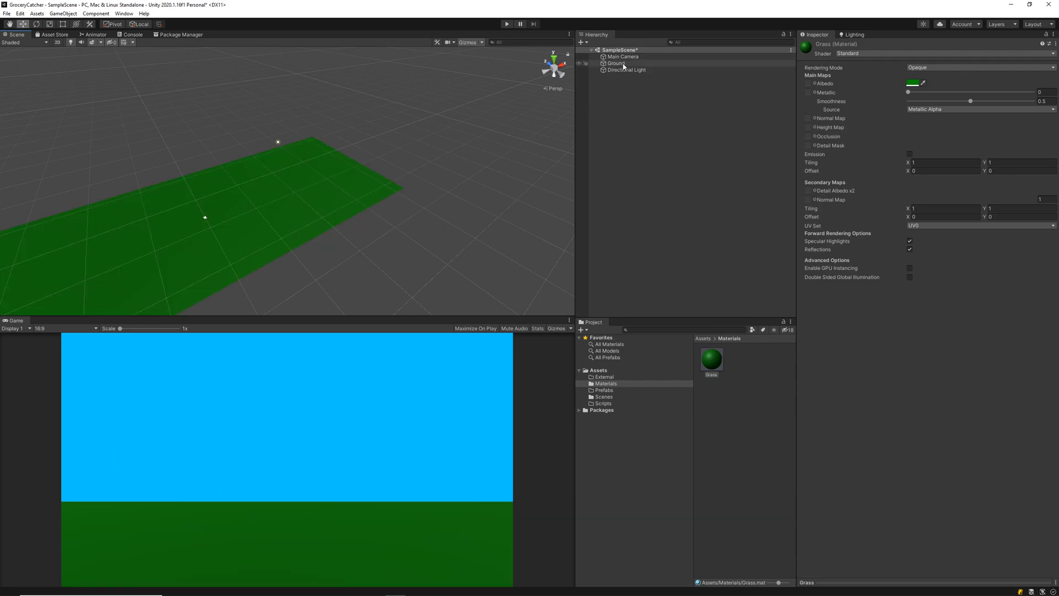
{"action": "left_click_drag", "start_coordinate": [471, 199], "coordinate": [365, 237], "text": "alt"}
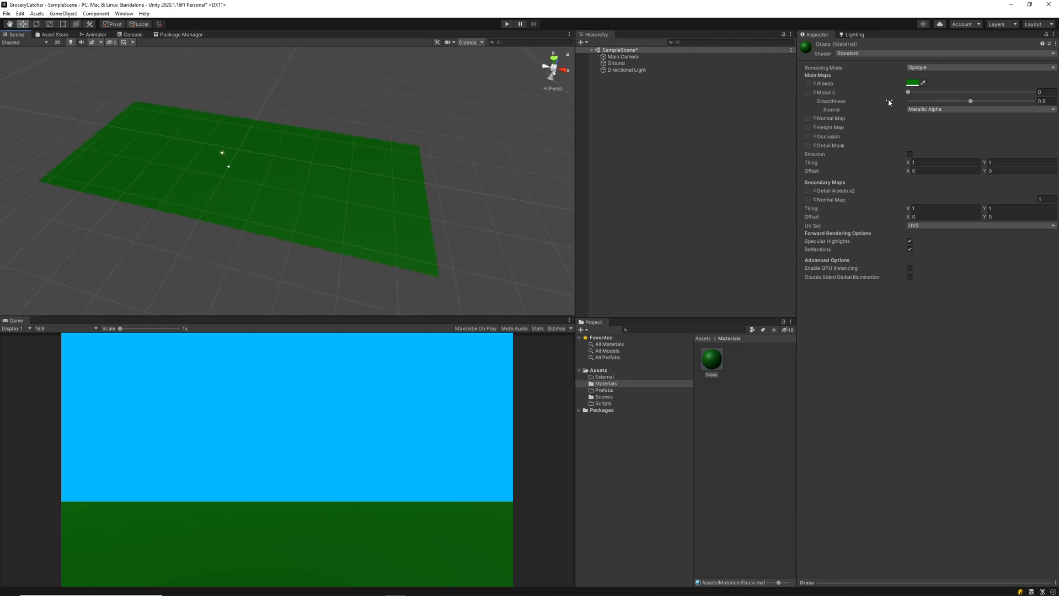
{"action": "left_click_drag", "start_coordinate": [909, 93], "coordinate": [885, 104]}
{"action": "mouse_move", "coordinate": [971, 101]}
{"action": "left_mouse_down"}
{"action": "mouse_move", "coordinate": [889, 106]}
{"action": "mouse_move", "coordinate": [958, 102]}
{"action": "left_mouse_up"}
{"action": "left_click_drag", "start_coordinate": [302, 222], "coordinate": [196, 220], "text": "alt"}
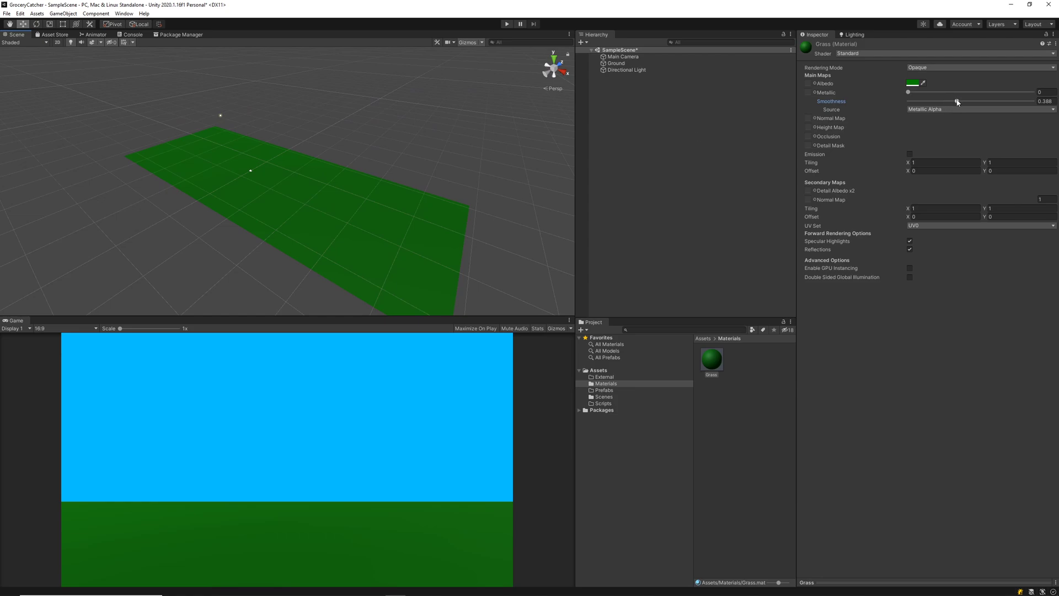
{"action": "mouse_move", "coordinate": [958, 102]}
{"action": "left_mouse_down"}
{"action": "mouse_move", "coordinate": [948, 104]}
{"action": "mouse_move", "coordinate": [987, 104]}
{"action": "mouse_move", "coordinate": [964, 113]}
{"action": "left_mouse_up"}
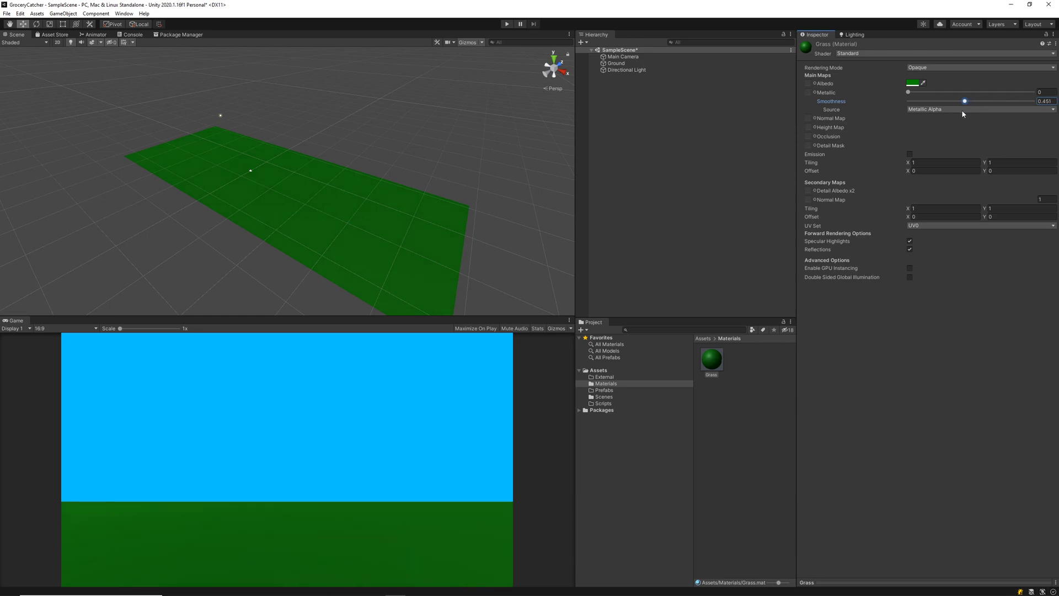
Step: Enter 0.5 as the Grass material's Smoothness and save SampleScene
{"action": "left_click", "coordinate": [1044, 101]}
{"action": "type", "text": "0.5"}
{"action": "key", "text": "ctrl+s"}
{"action": "left_click", "coordinate": [472, 163]}
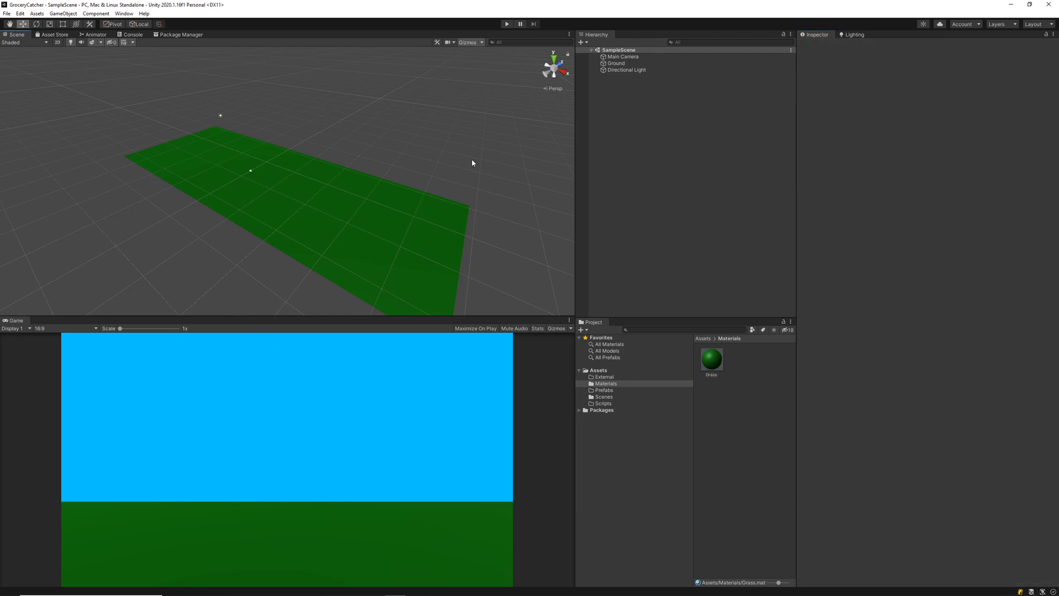